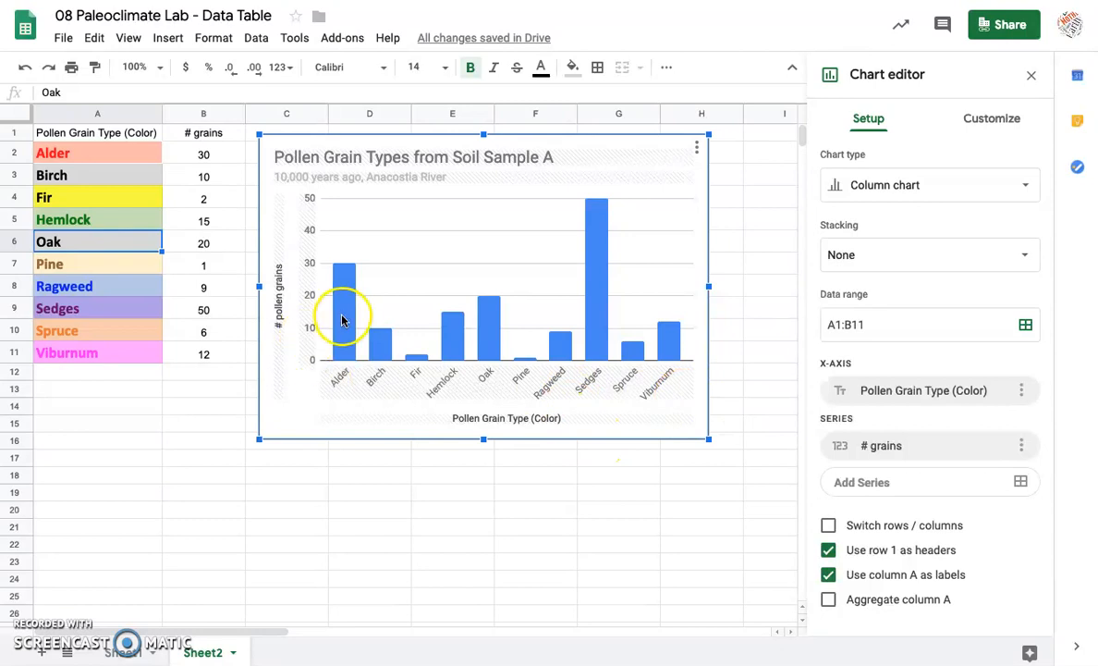
Step: Recolor the # grains columns in the pollen chart, trying orange first and settling on the custom light purple
left_click(347, 315)
left_click(345, 321)
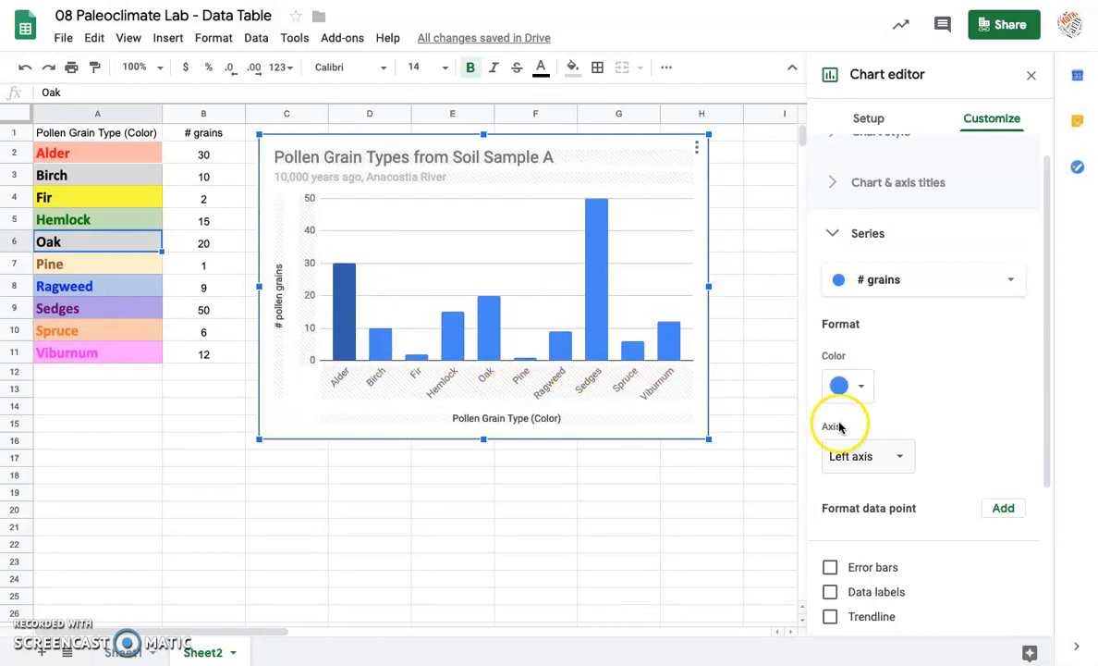
left_click(859, 387)
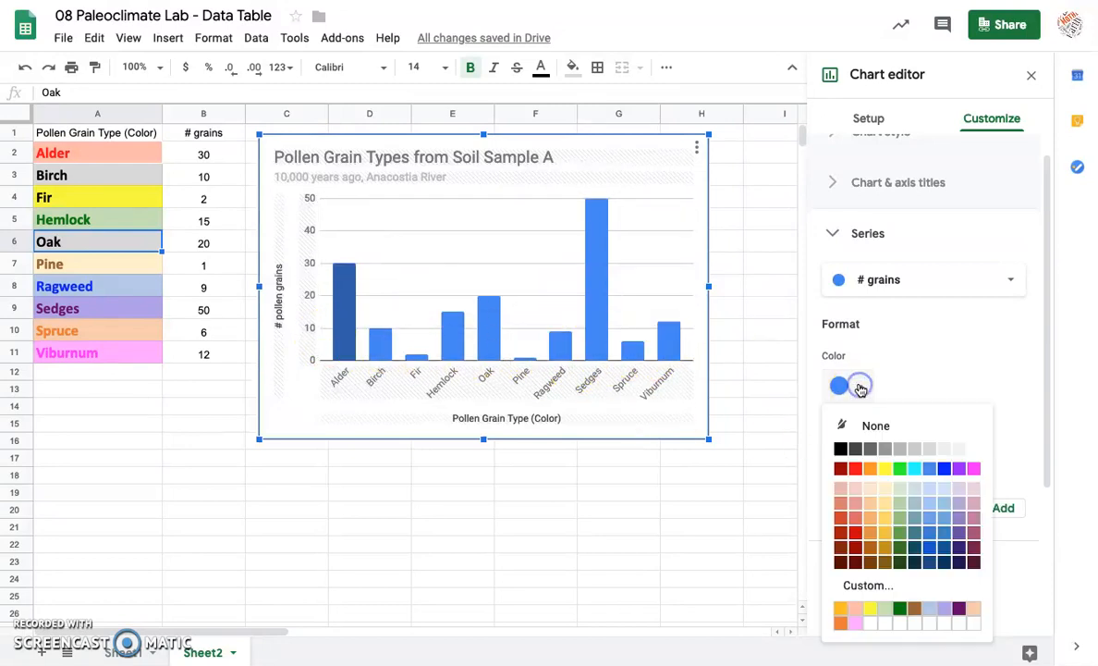
left_click(869, 473)
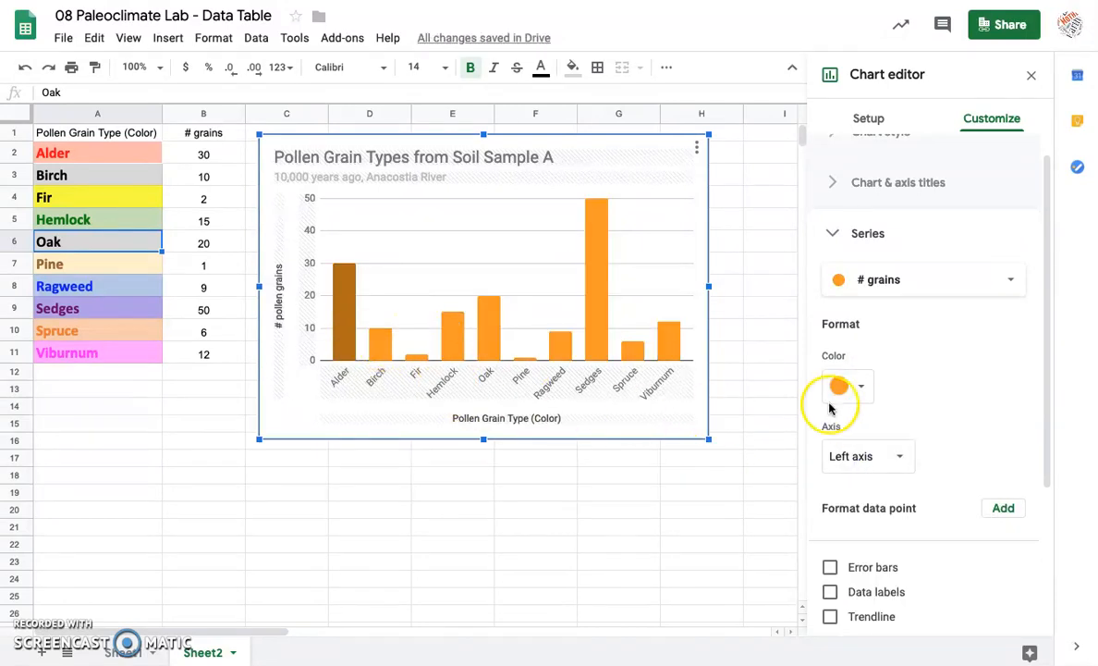
left_click(858, 389)
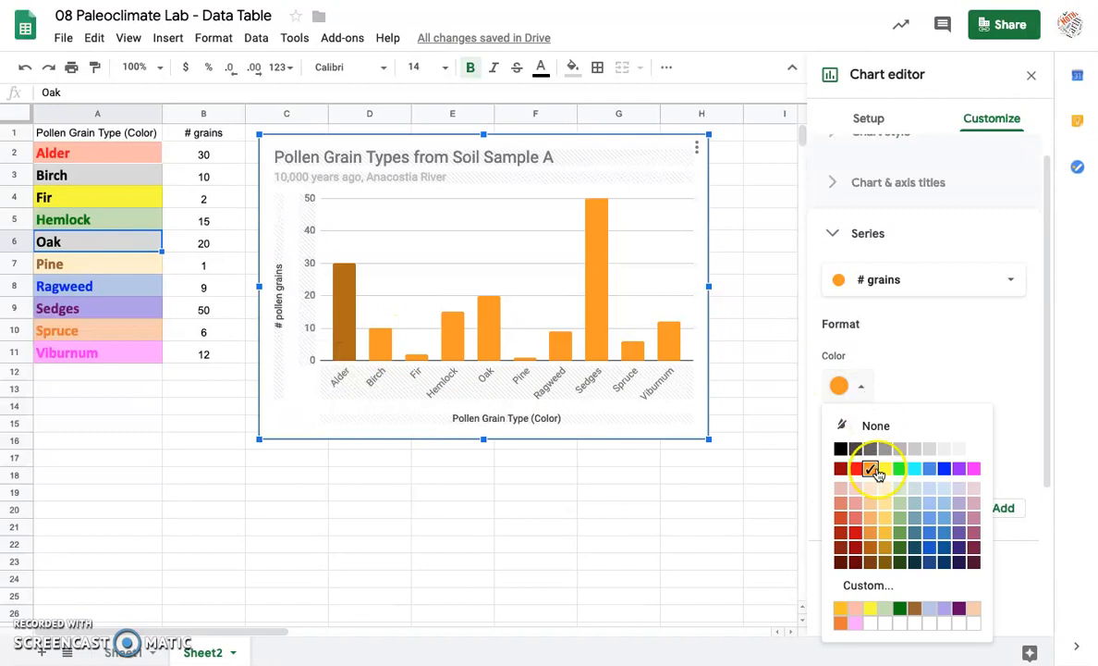
left_click(943, 608)
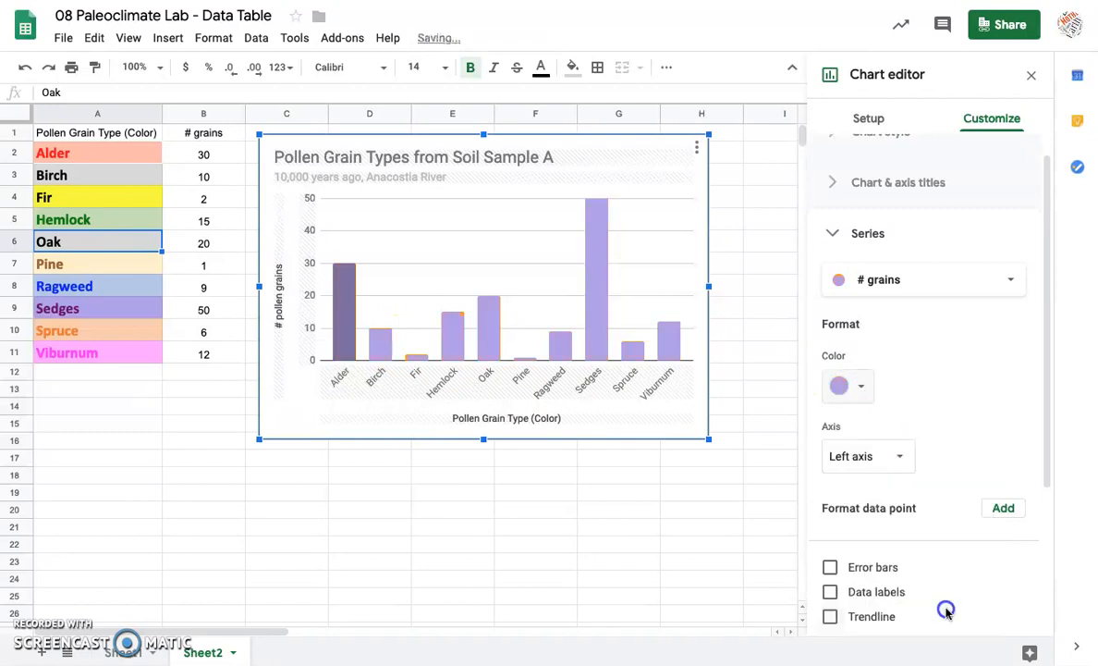
left_click(700, 417)
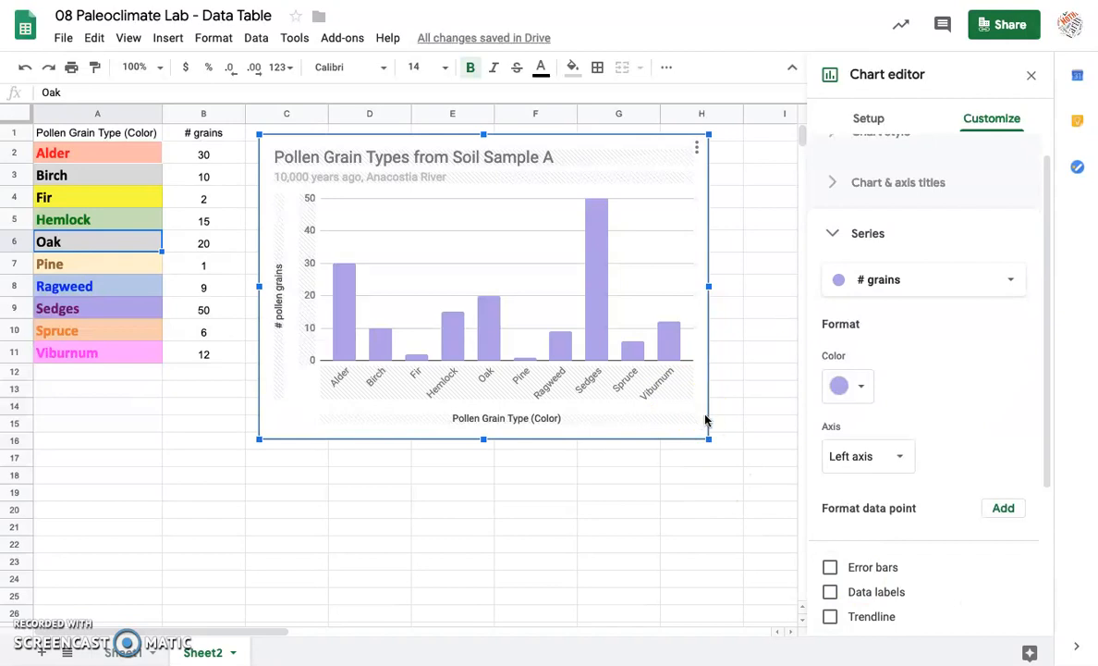
left_click(441, 363)
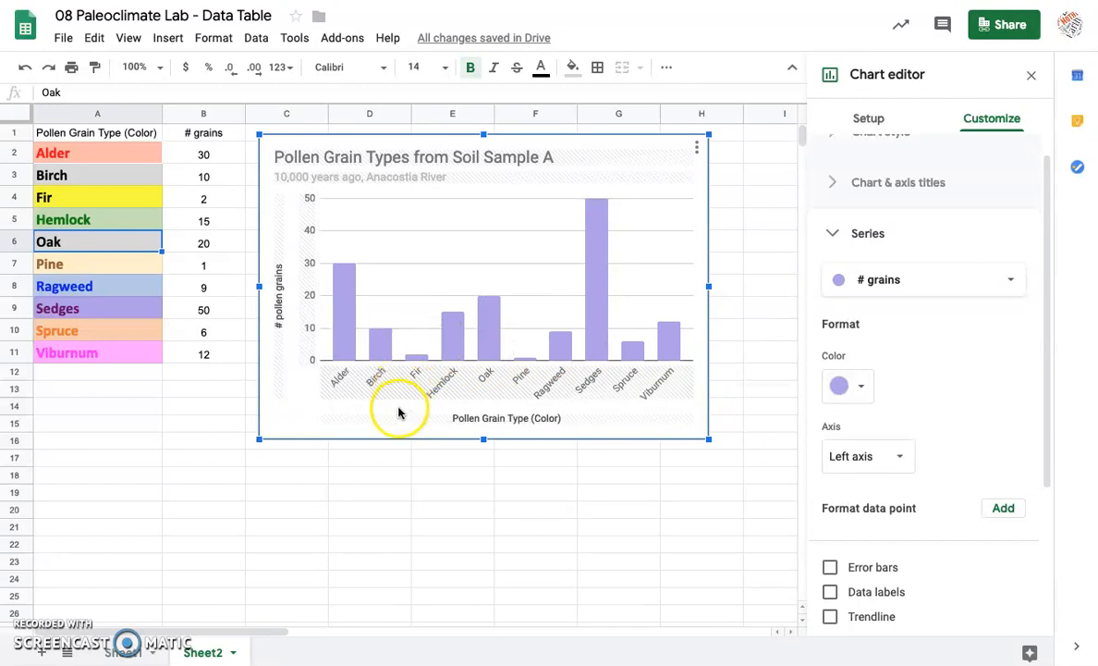
left_click(292, 417)
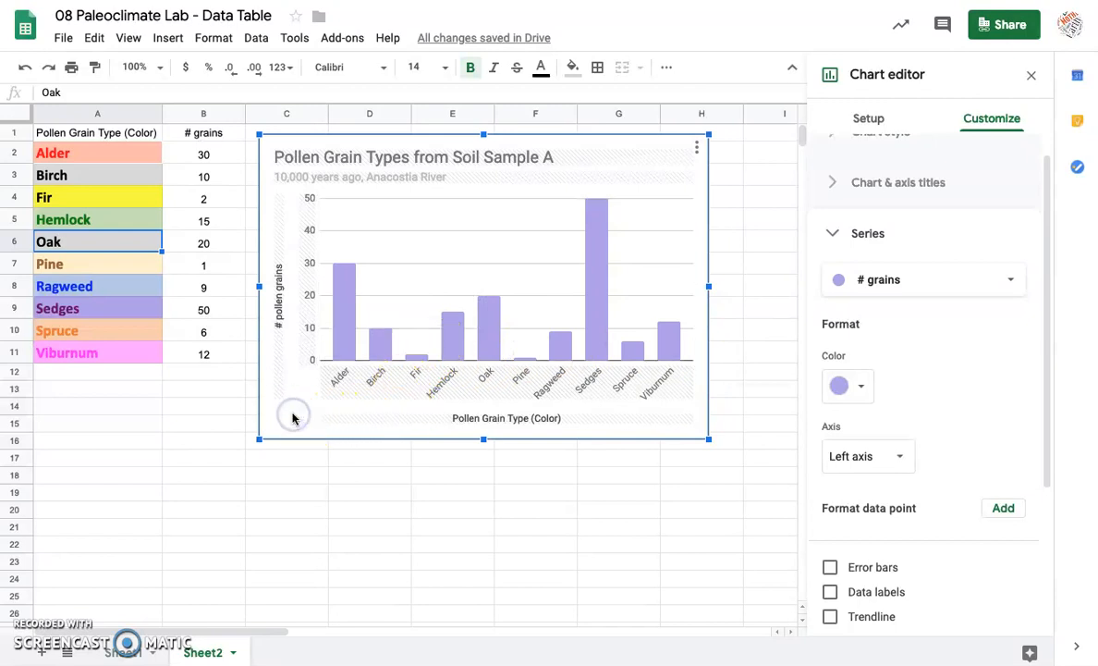
right_click(292, 418)
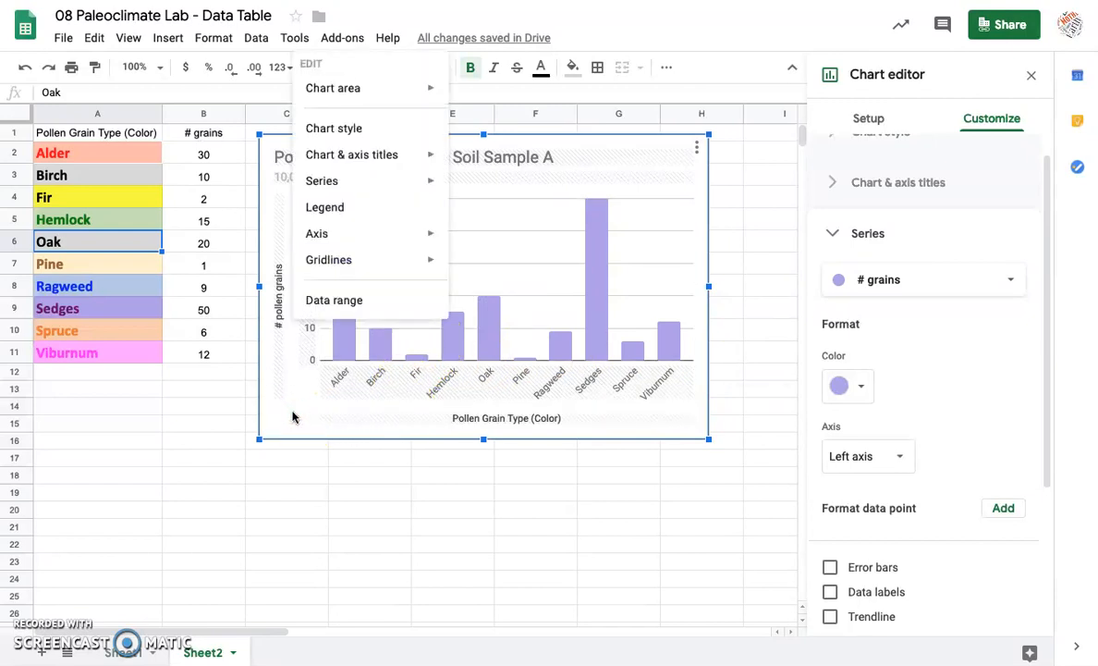
mouse_move(398, 93)
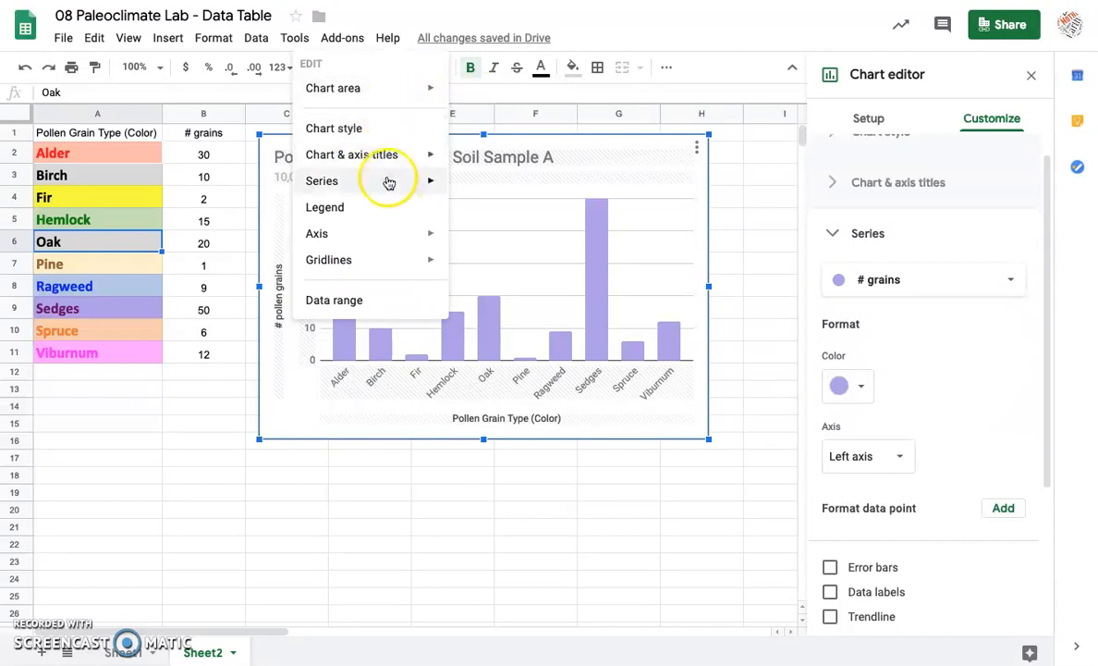
left_click(292, 413)
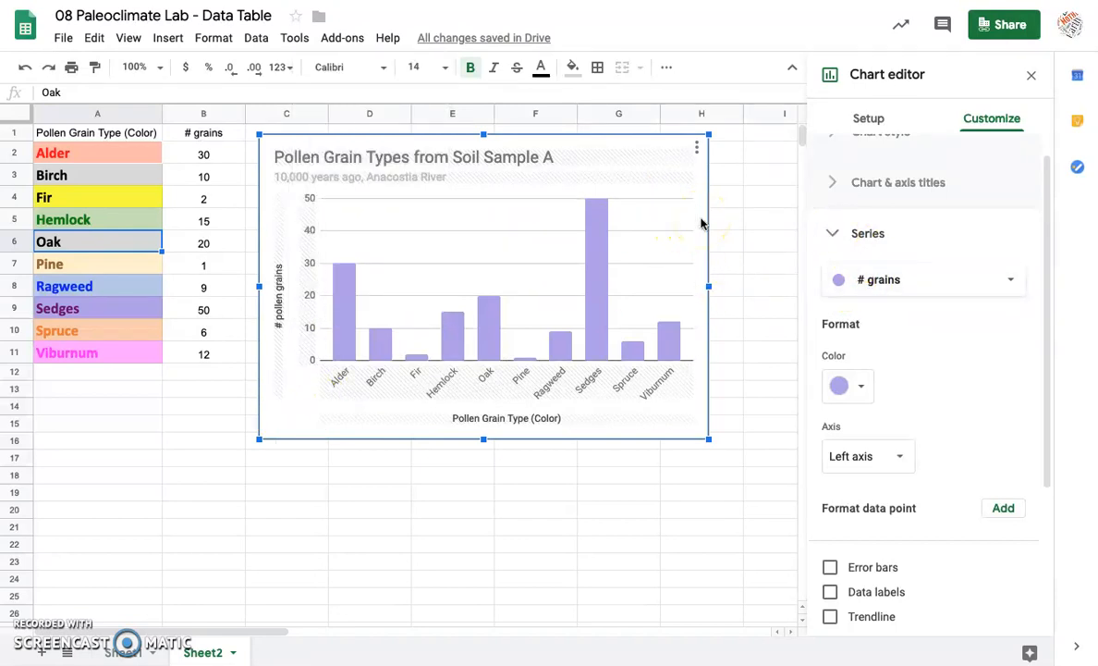
left_click(429, 330)
left_click(700, 330)
left_click(681, 354)
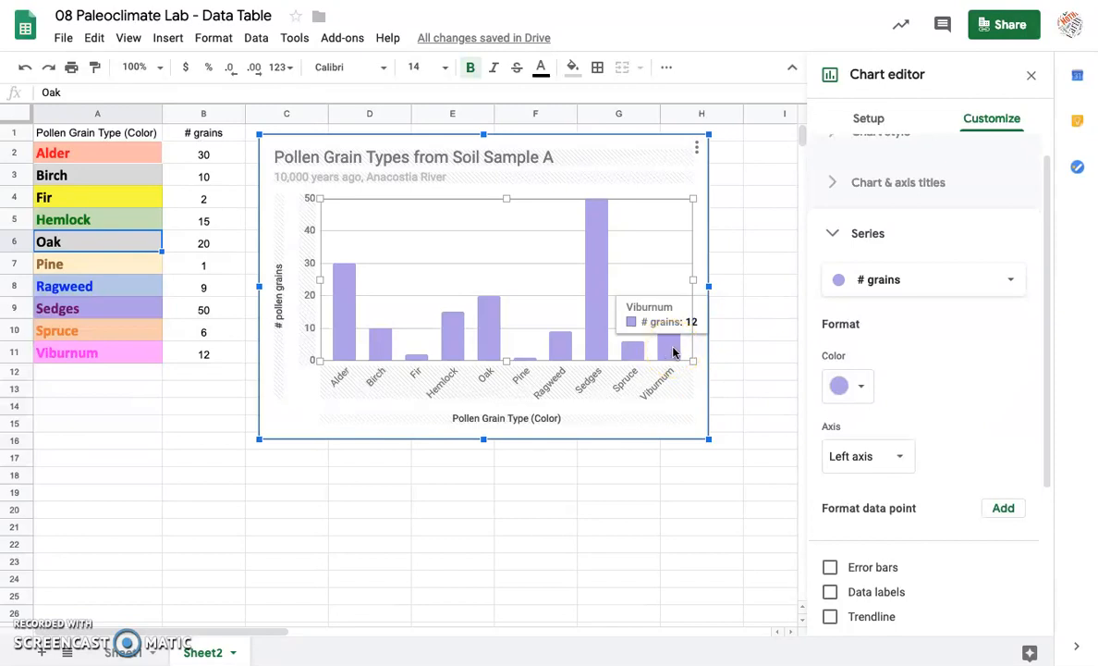
left_click(666, 392)
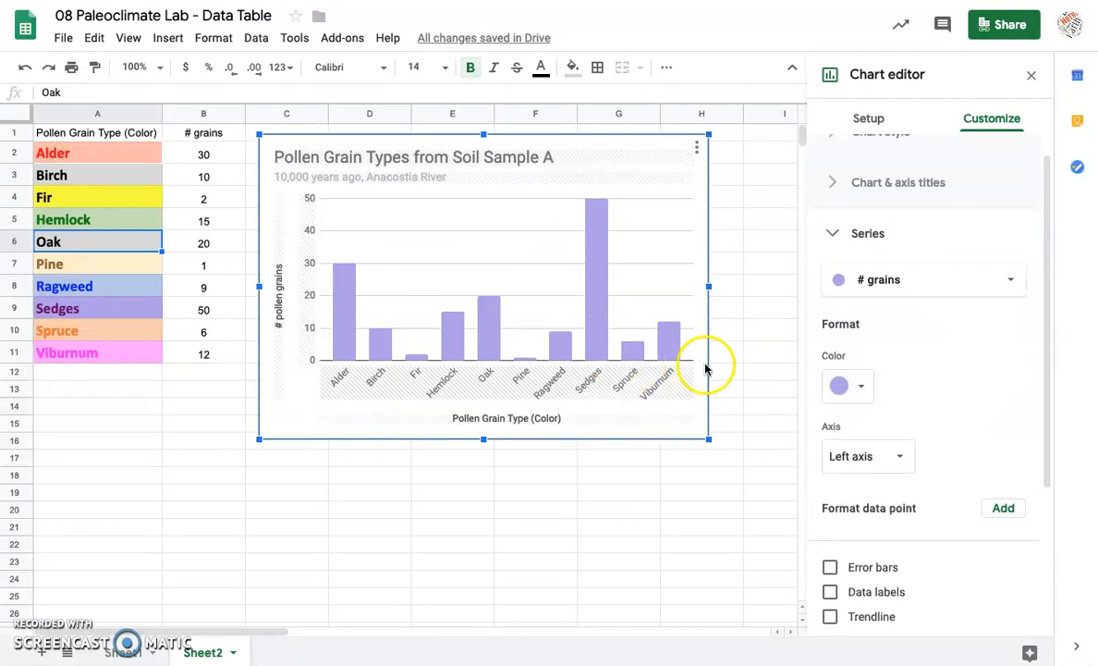
Step: Turn on data labels for the # grains series in the pollen chart
scroll(941, 485, "down", 2)
scroll(941, 486, "down", 3)
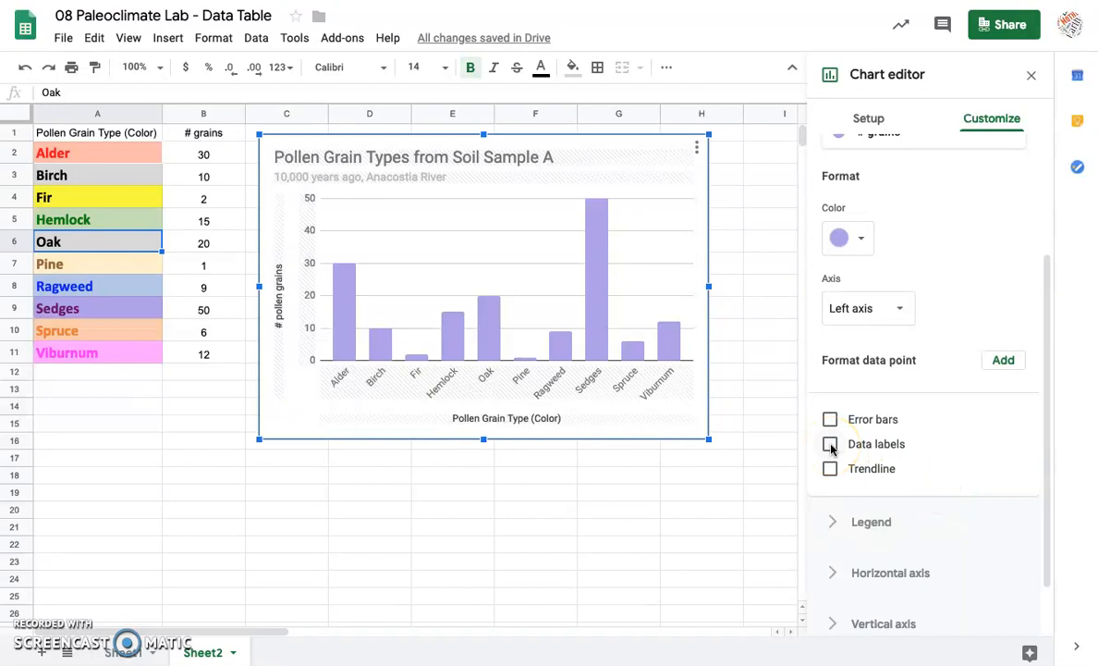
scroll(978, 400, "up", 3)
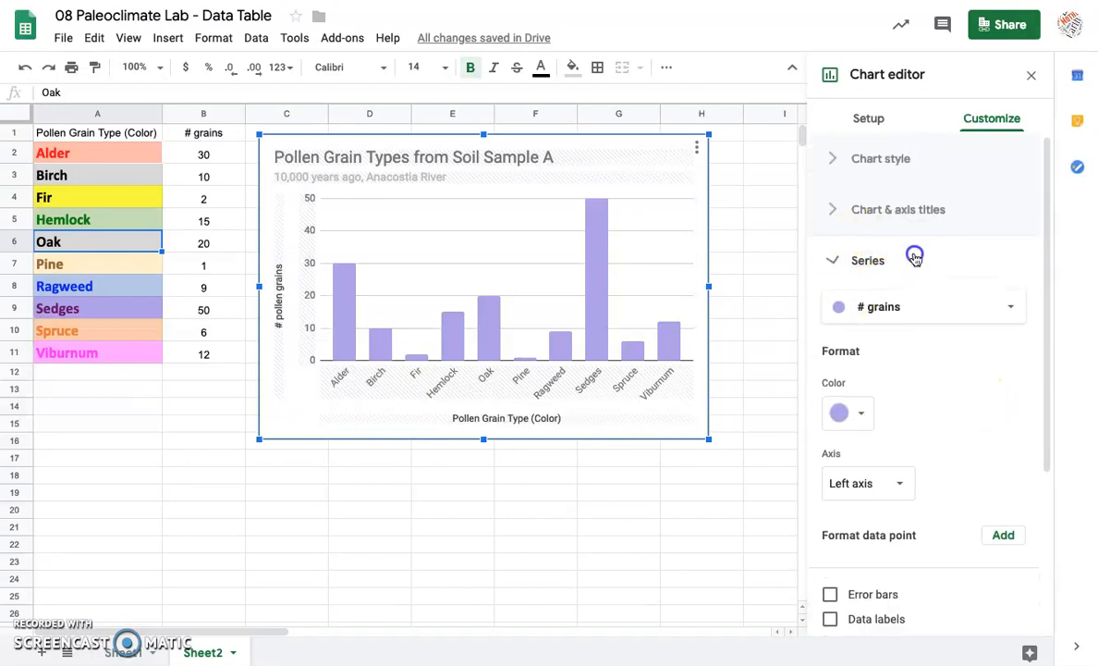
left_click(915, 258)
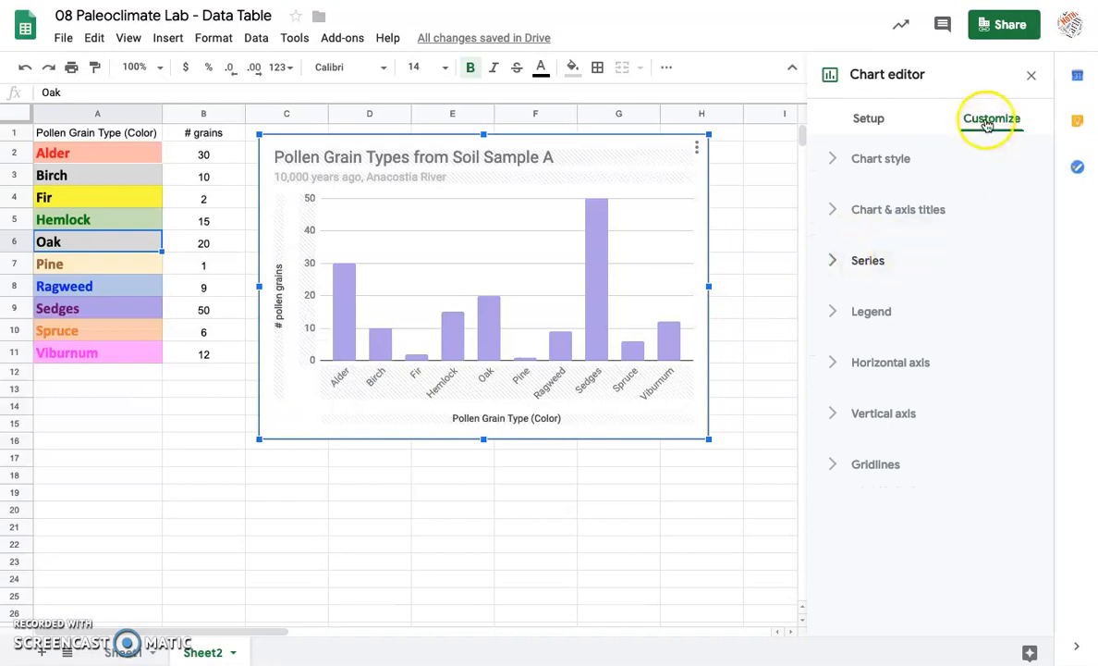
left_click(870, 259)
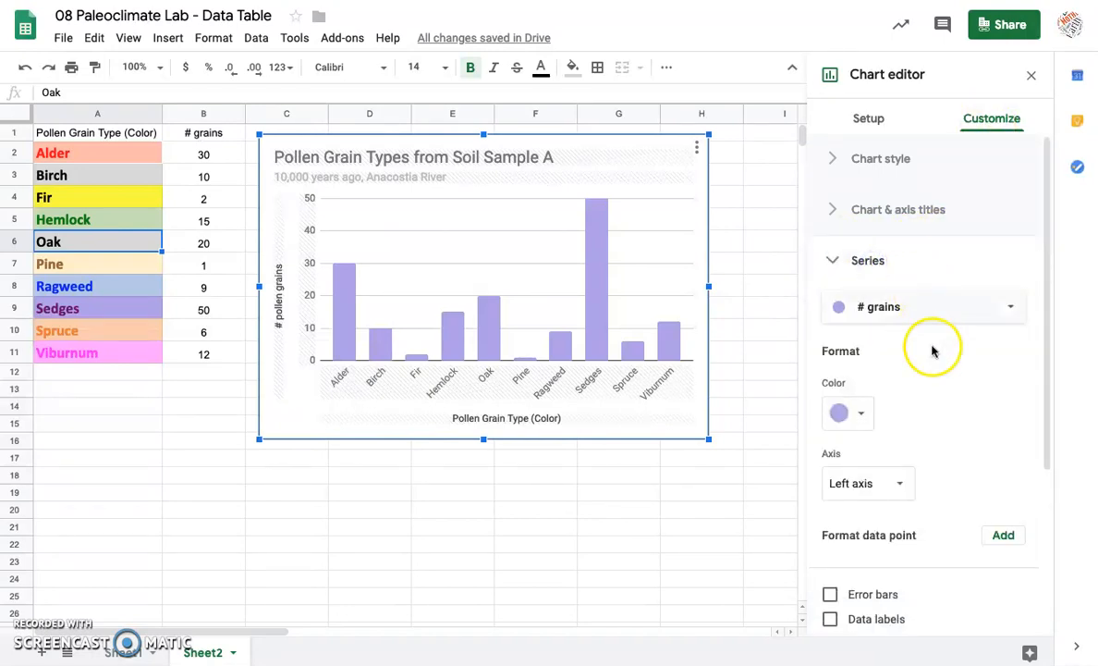
scroll(949, 400, "down", 4)
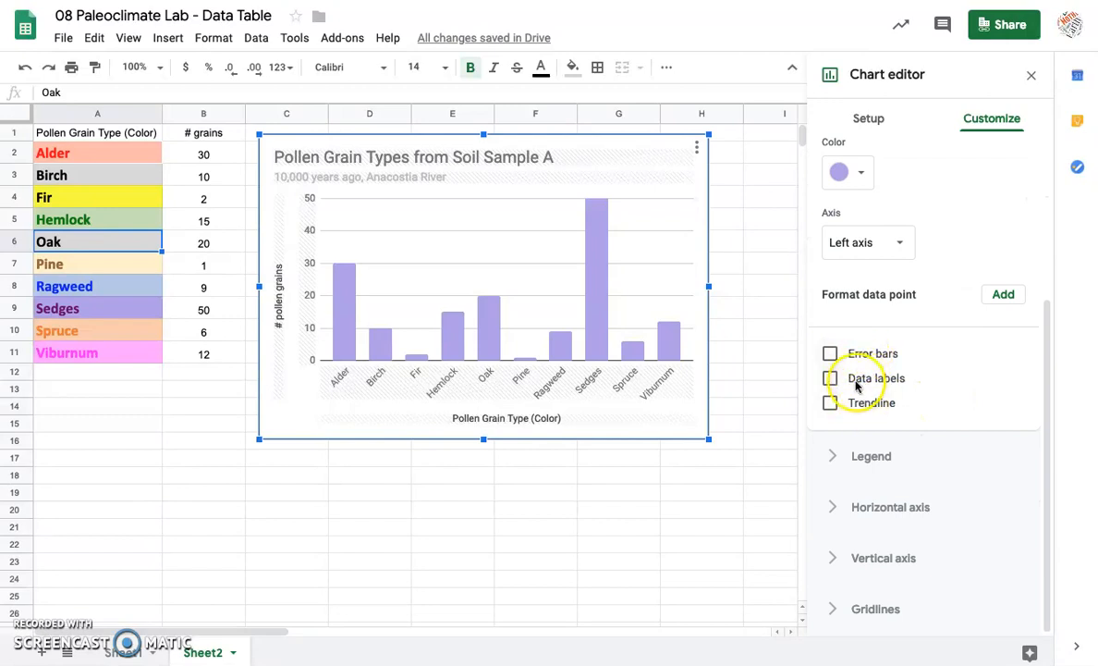
left_click(830, 405)
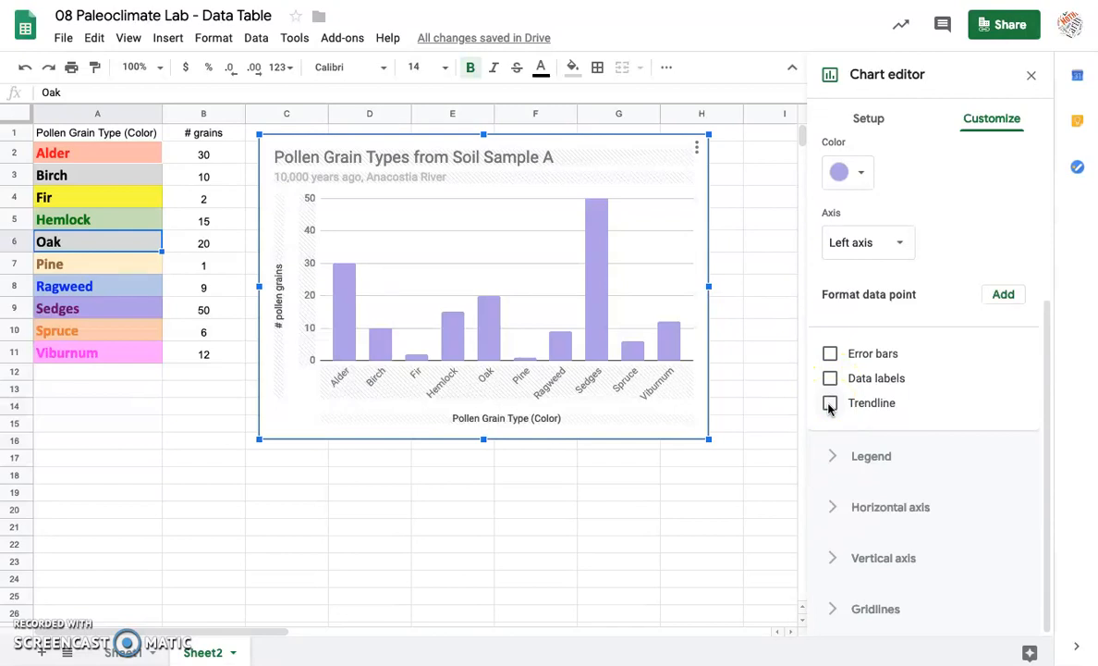
left_click(362, 306)
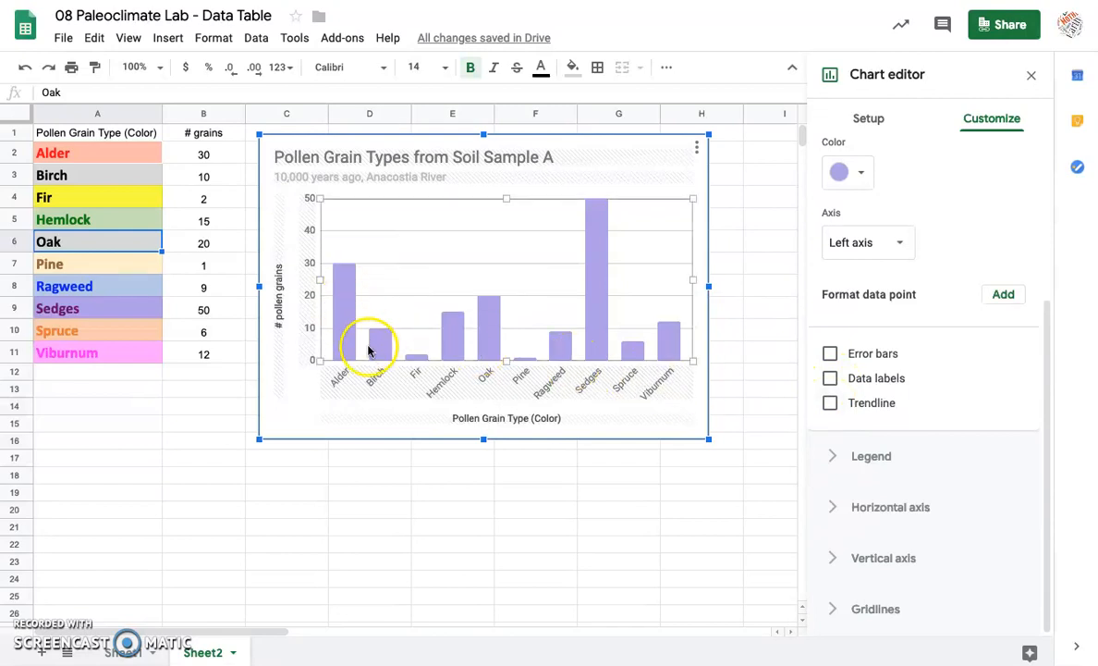
mouse_move(481, 336)
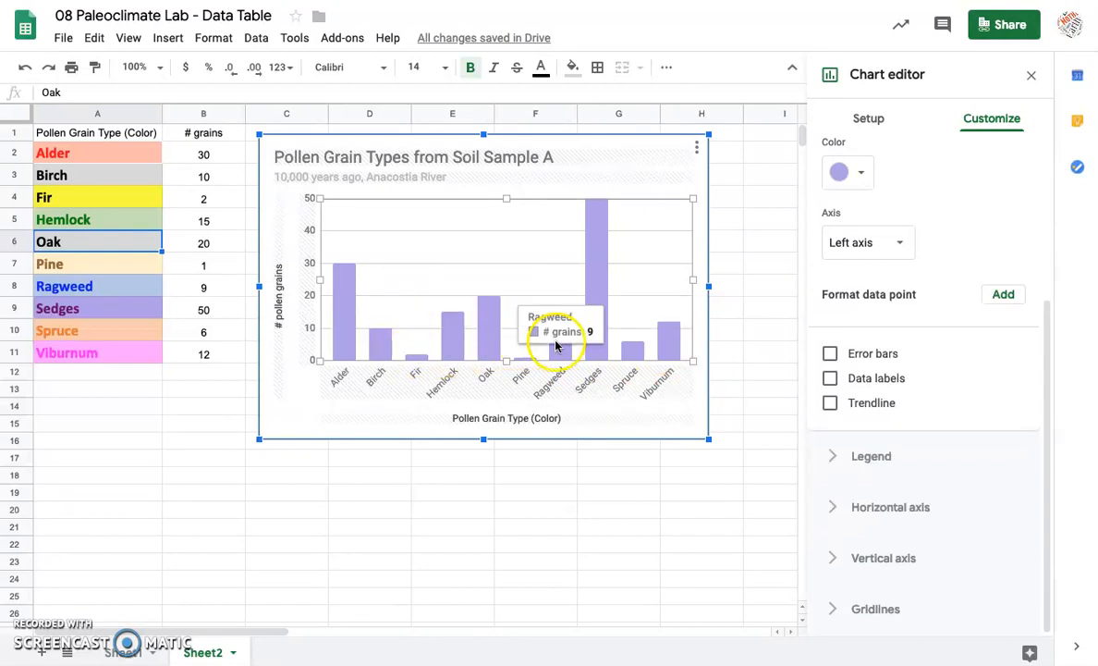
left_click(830, 379)
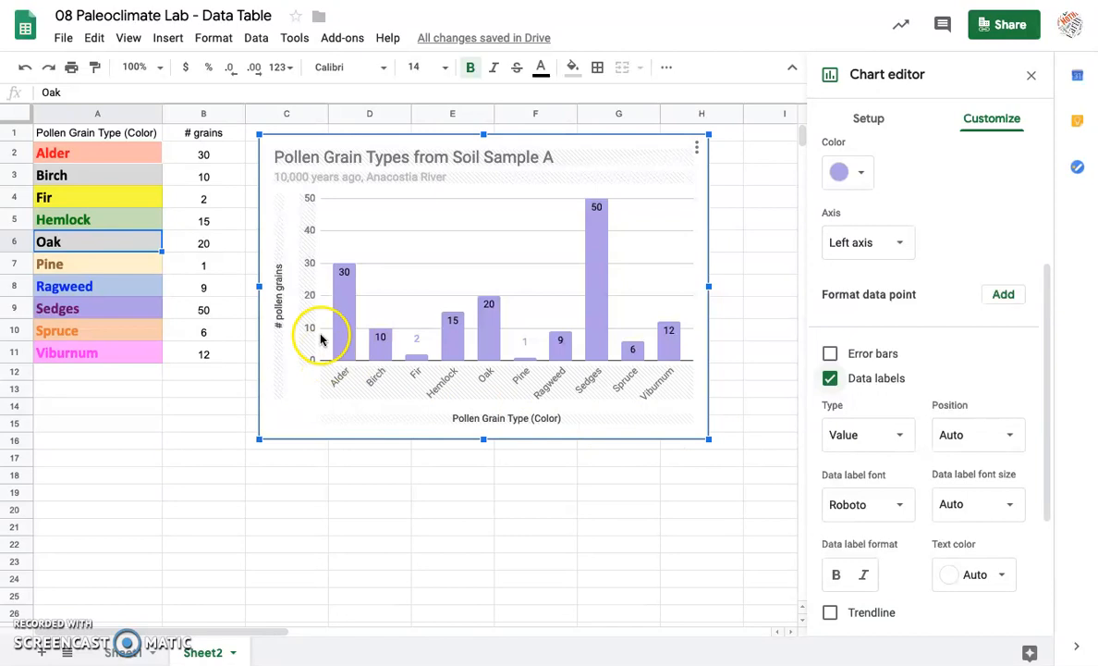
mouse_move(535, 364)
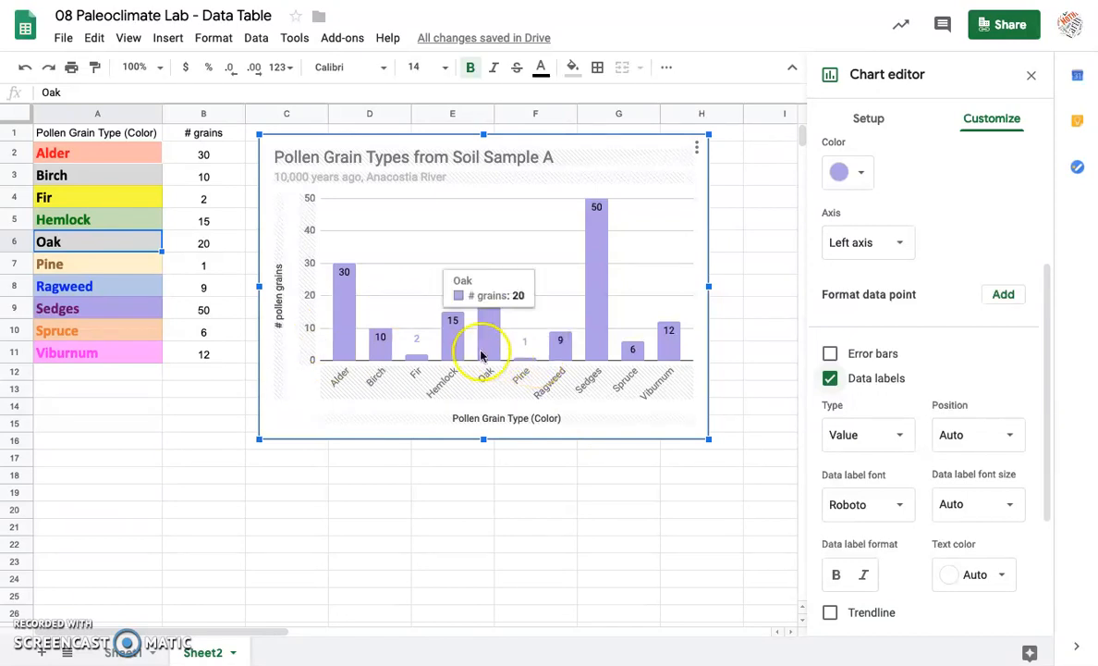
mouse_move(451, 344)
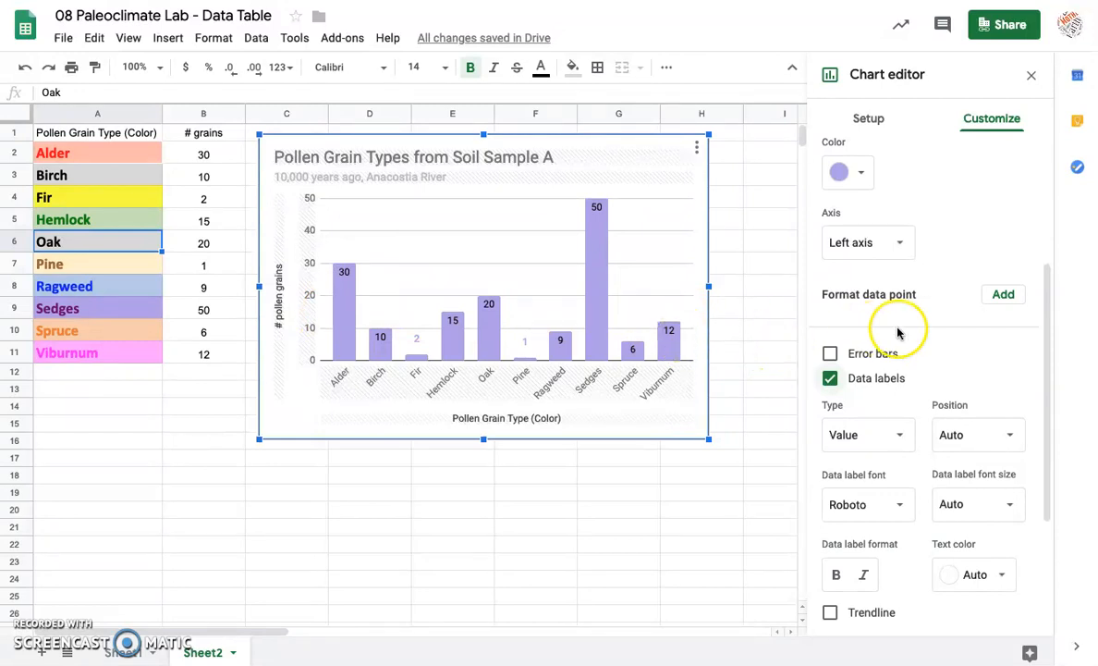
Step: Set the chart legend's position to Inside
scroll(916, 373, "down", 4)
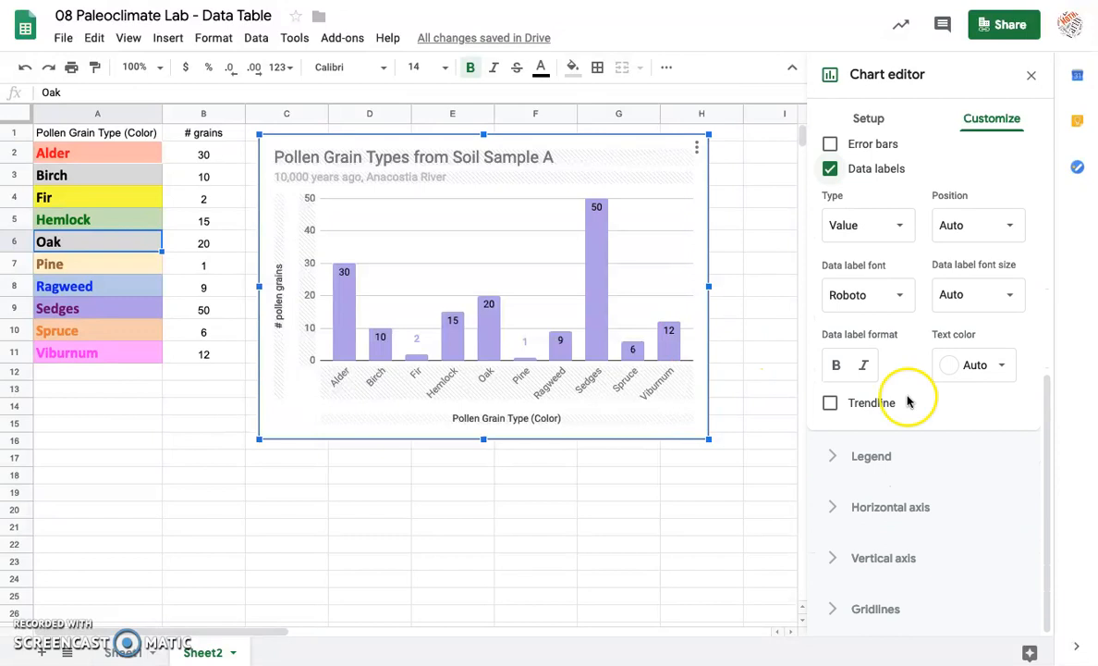
left_click(833, 457)
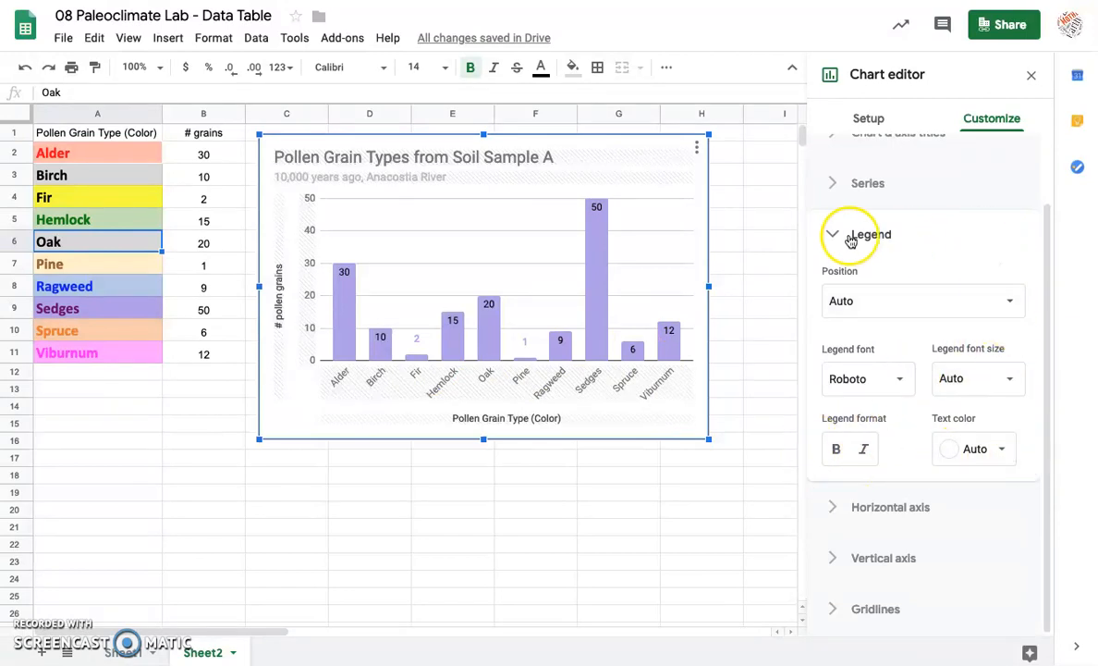
left_click(859, 301)
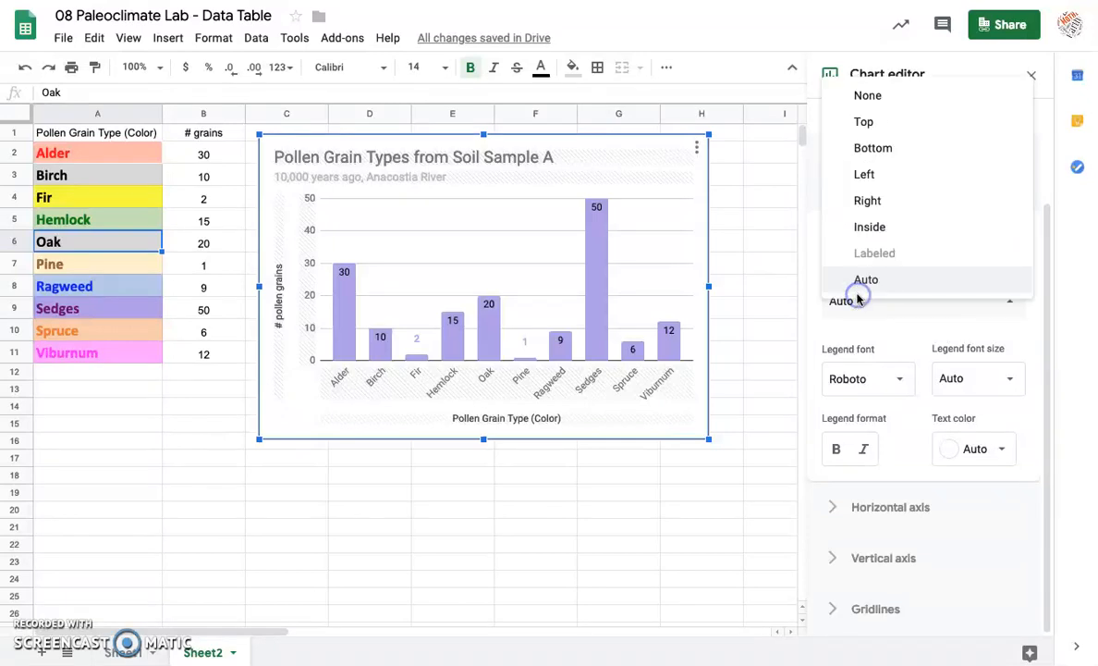
left_click(869, 228)
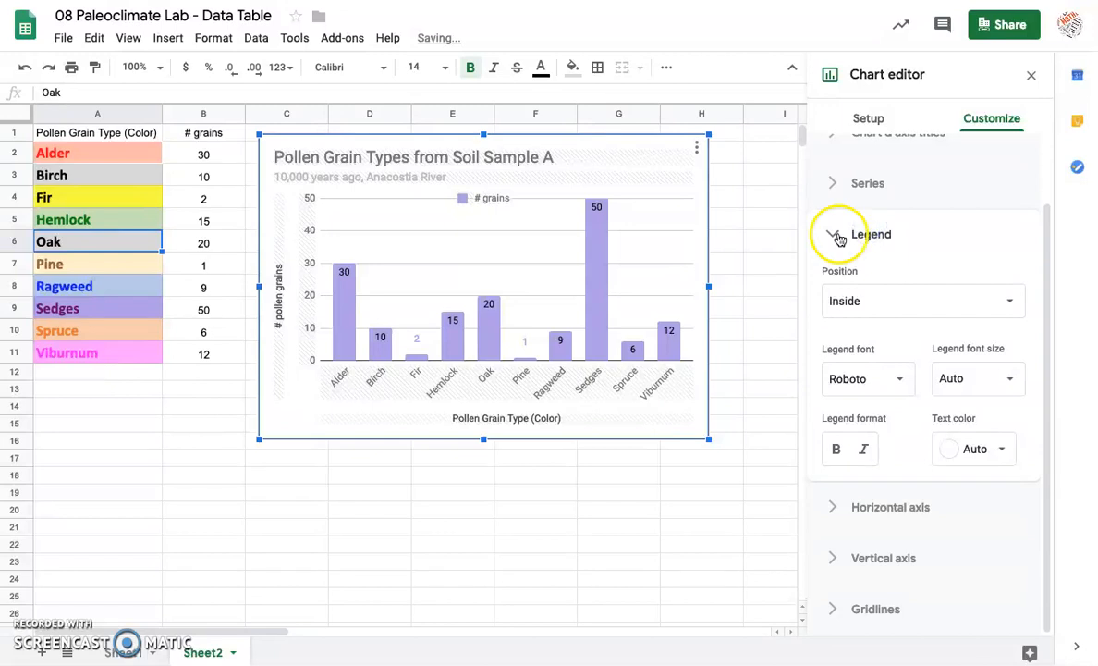
Step: Try to move the # grains legend slightly lower within the plot area
left_click(478, 198)
left_click(481, 195)
mouse_move(481, 195)
left_mouse_down()
mouse_move(490, 190)
mouse_move(478, 216)
left_mouse_up()
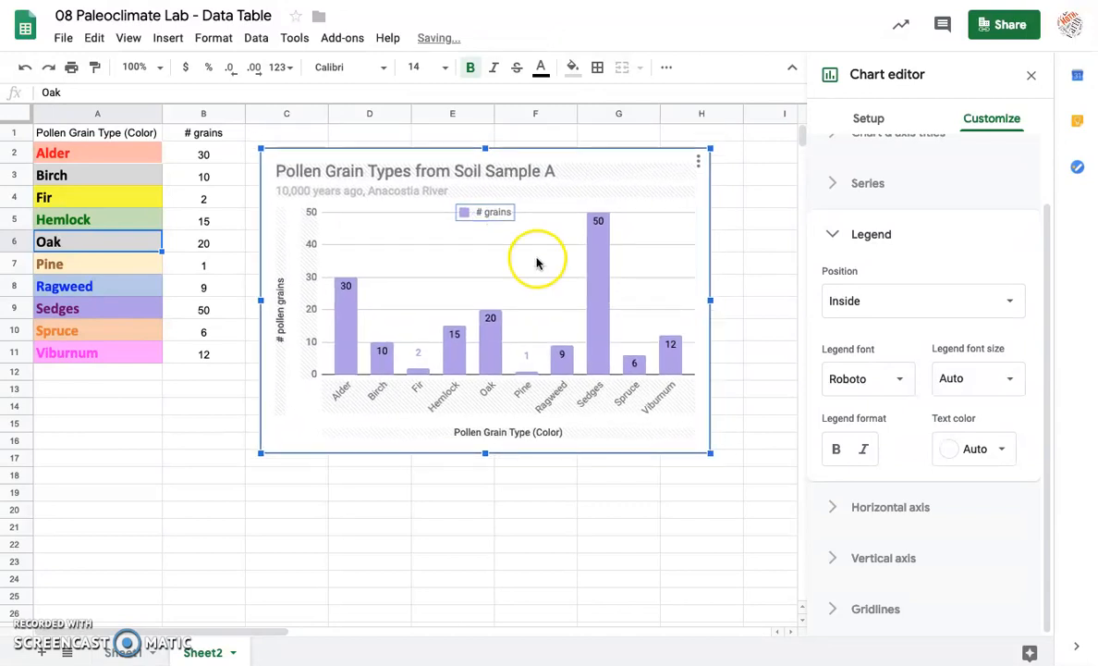
Step: Reposition the chart legend, trying Right before settling on Top
left_click(883, 301)
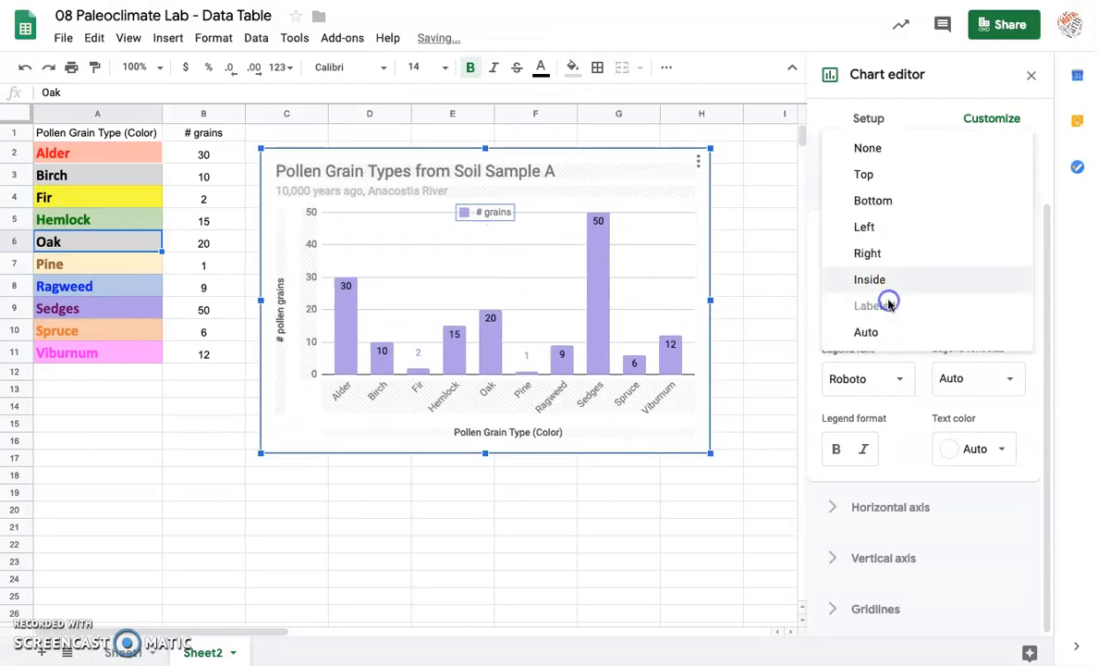
left_click(880, 251)
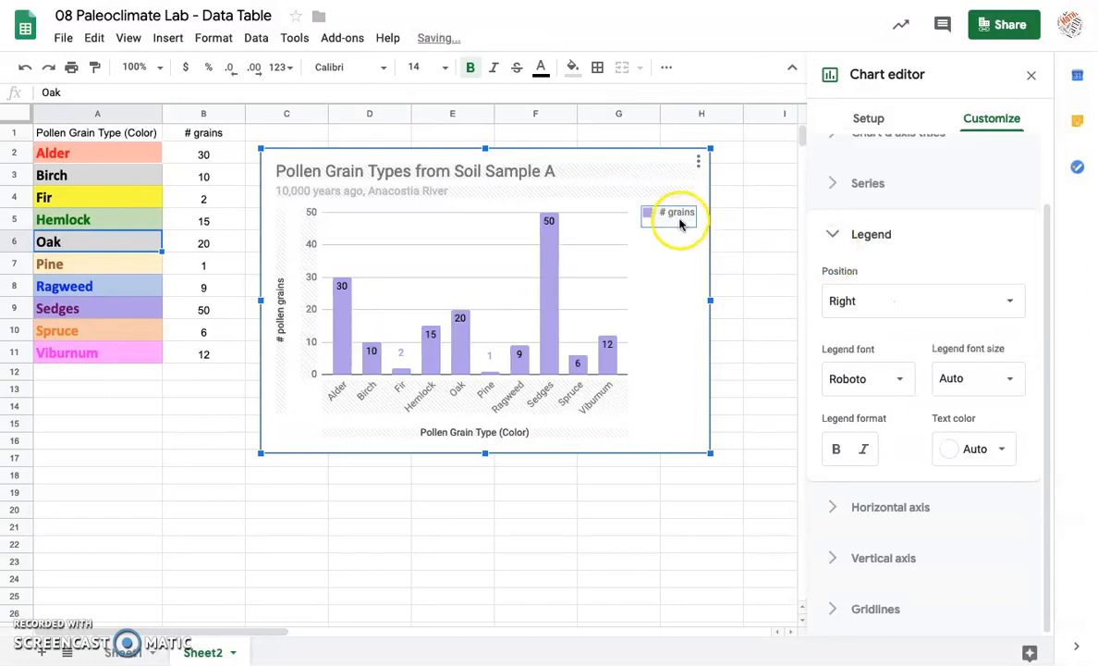
left_click(853, 300)
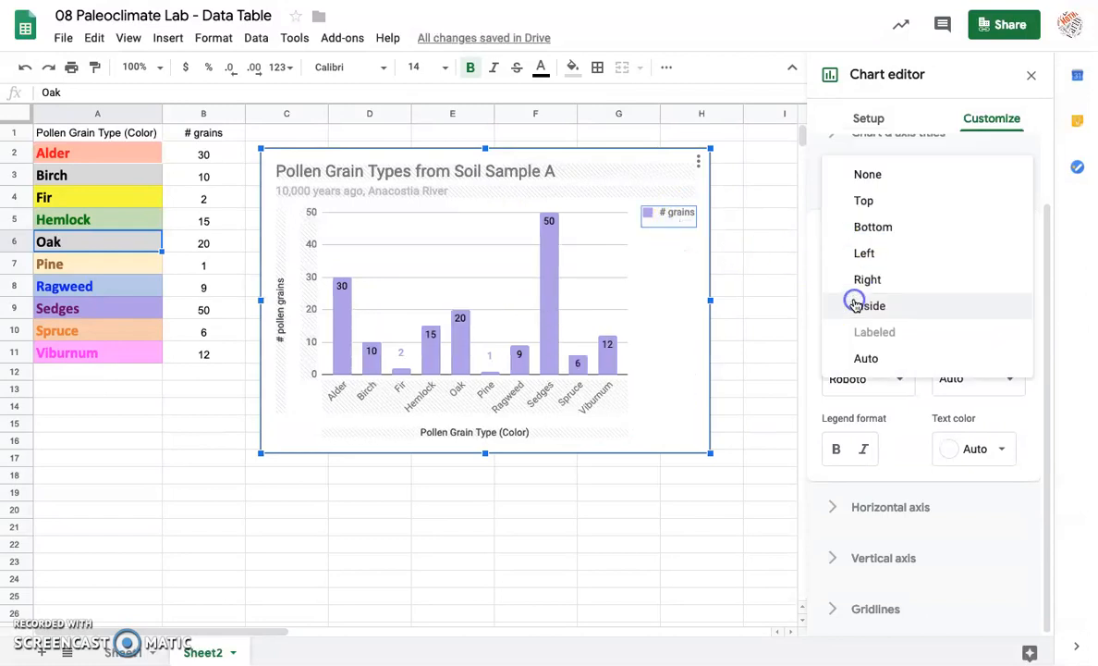
left_click(874, 201)
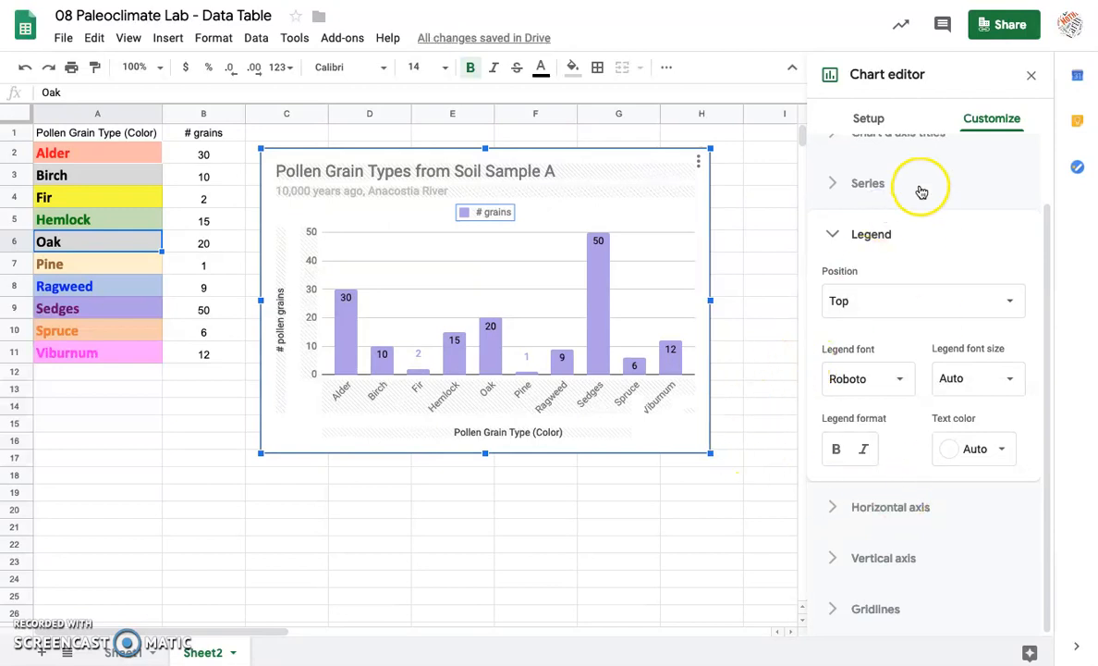
Step: Examine the formatting options for the chart's horizontal axis and open those for the vertical axis
left_click(876, 234)
left_click(878, 364)
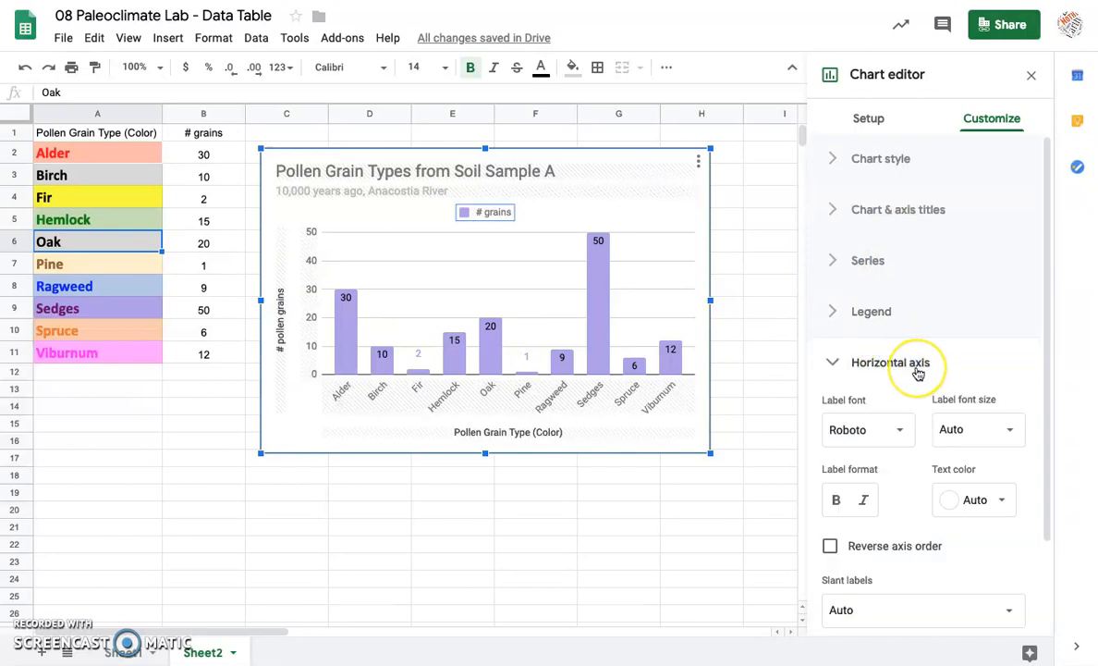
left_click(836, 252)
left_click(843, 414)
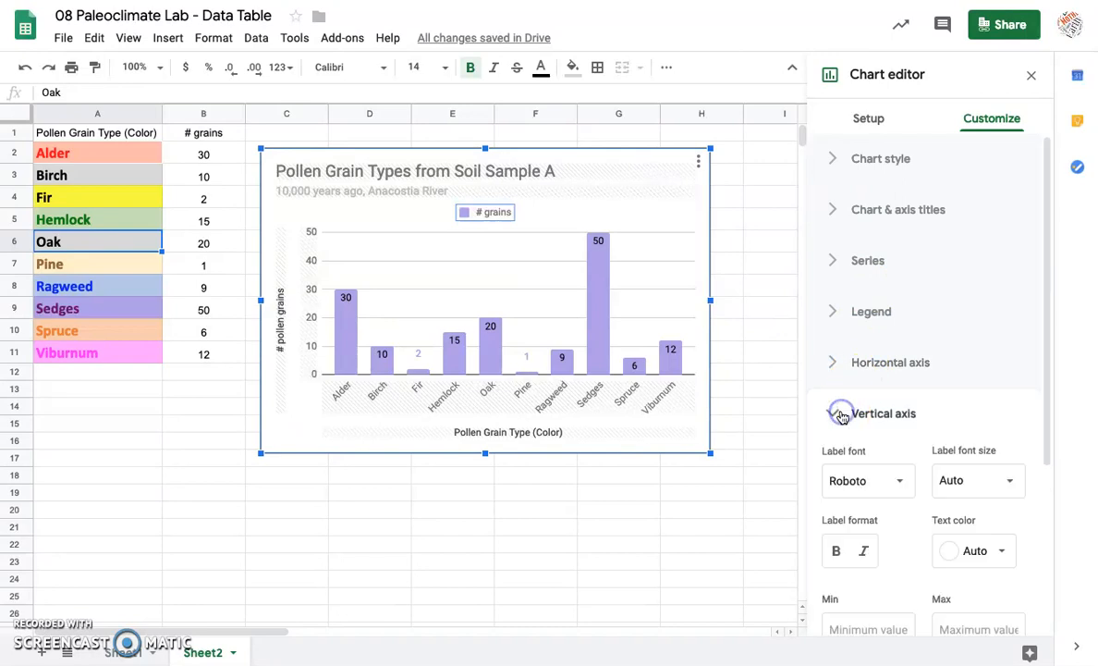
Step: Set the maximum value of the chart's vertical axis to 60 and collapse the axis settings
scroll(880, 407, "down", 2)
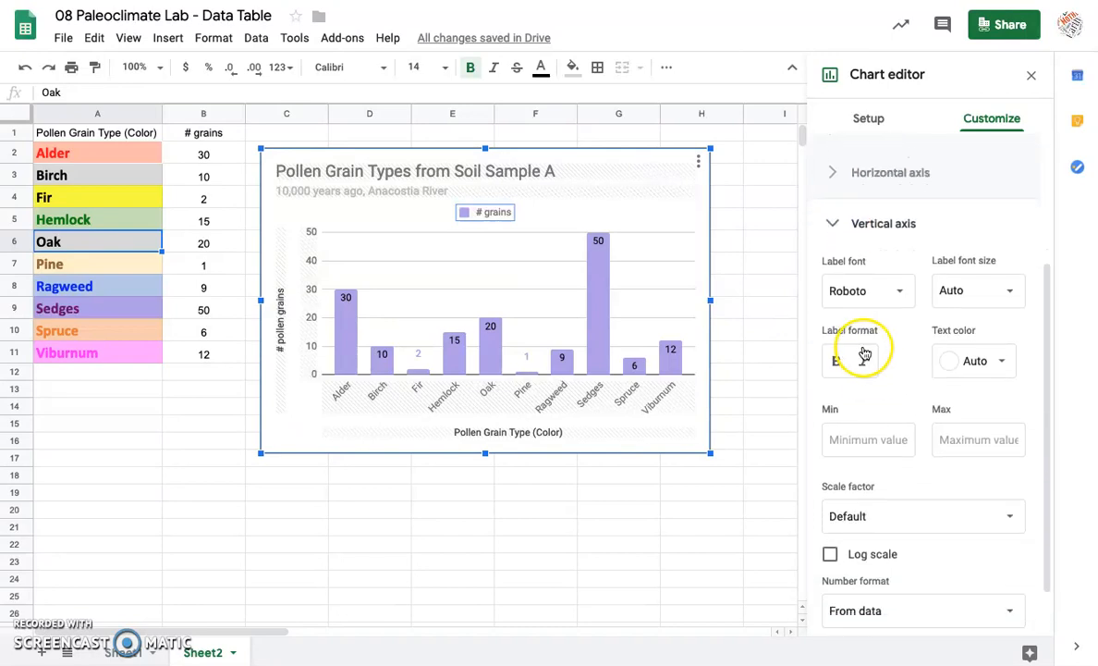
scroll(867, 355, "down", 1)
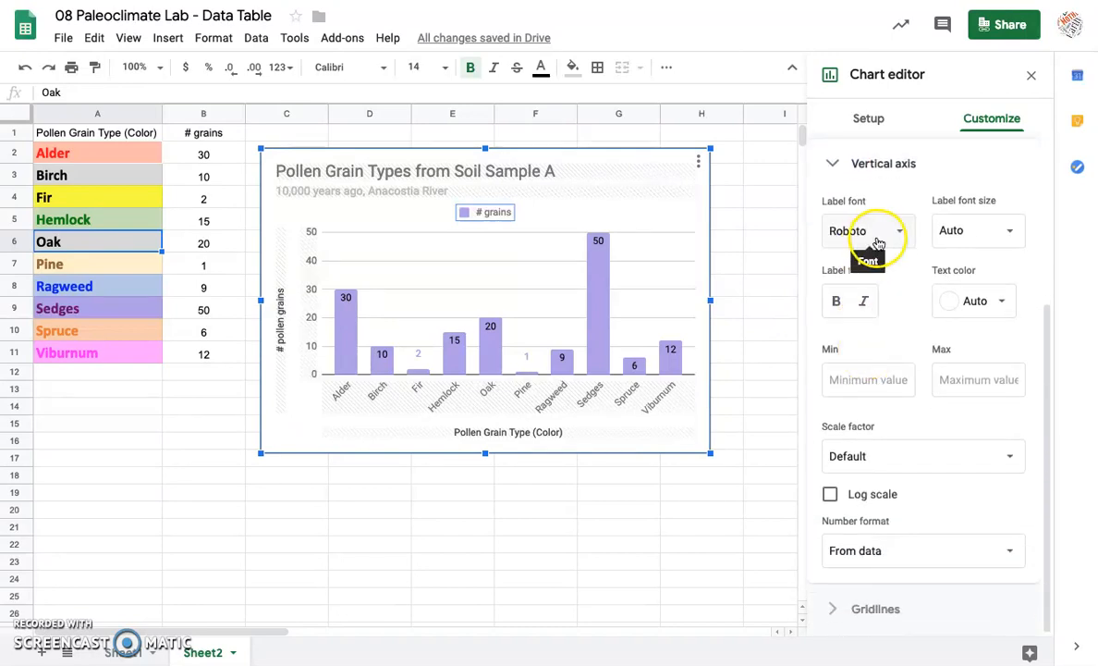
left_click(832, 379)
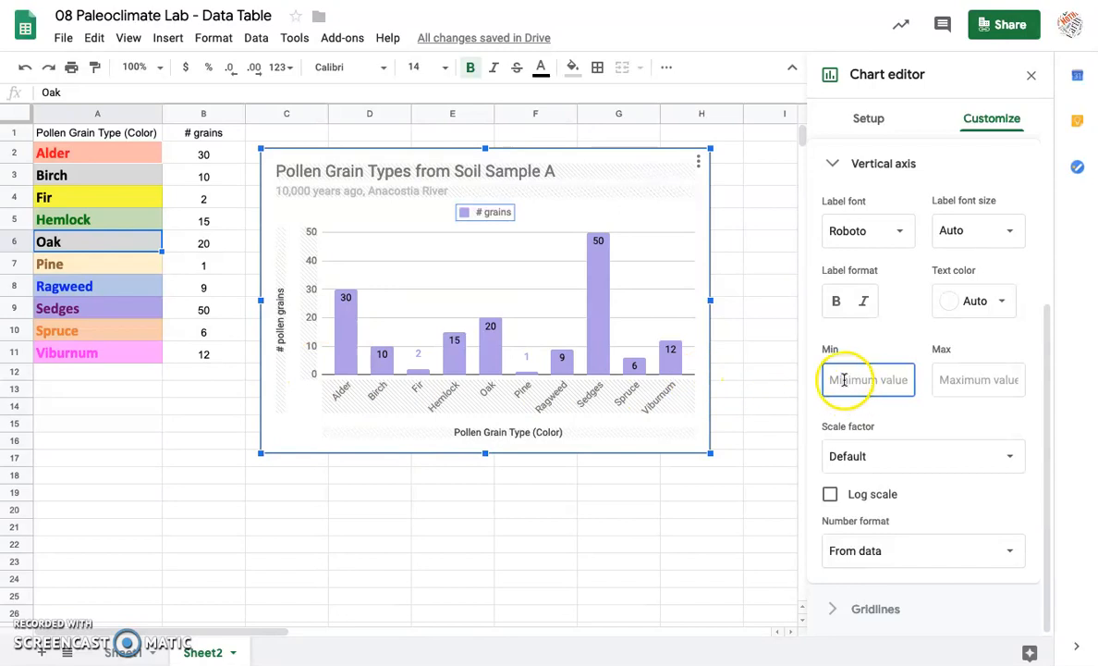
mouse_move(518, 370)
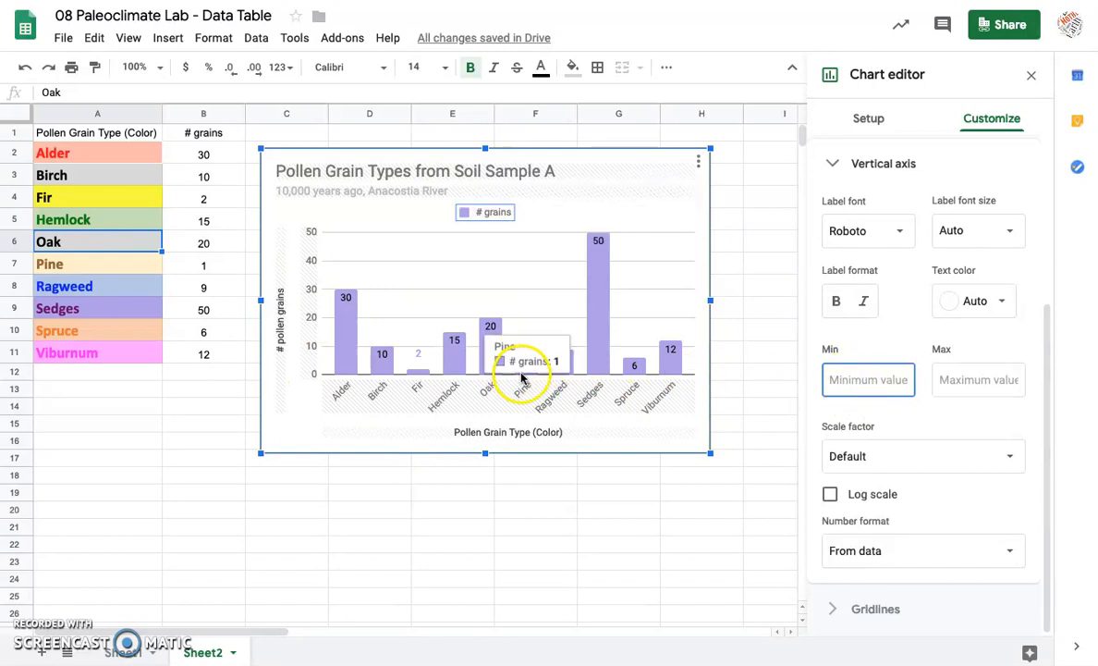
mouse_move(610, 236)
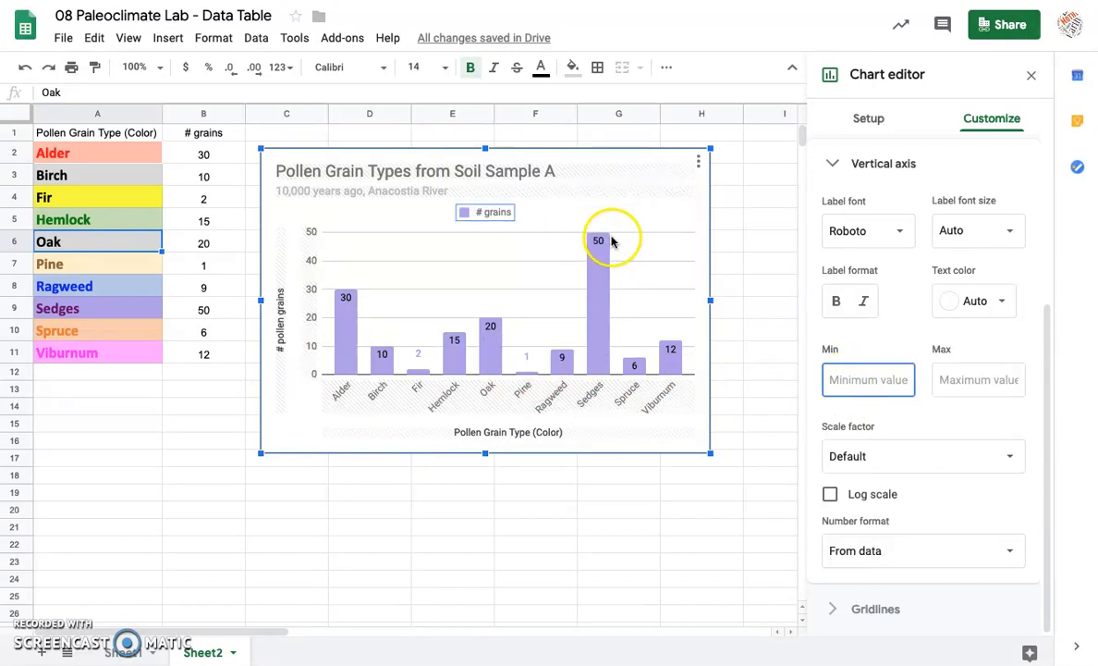
left_click(953, 382)
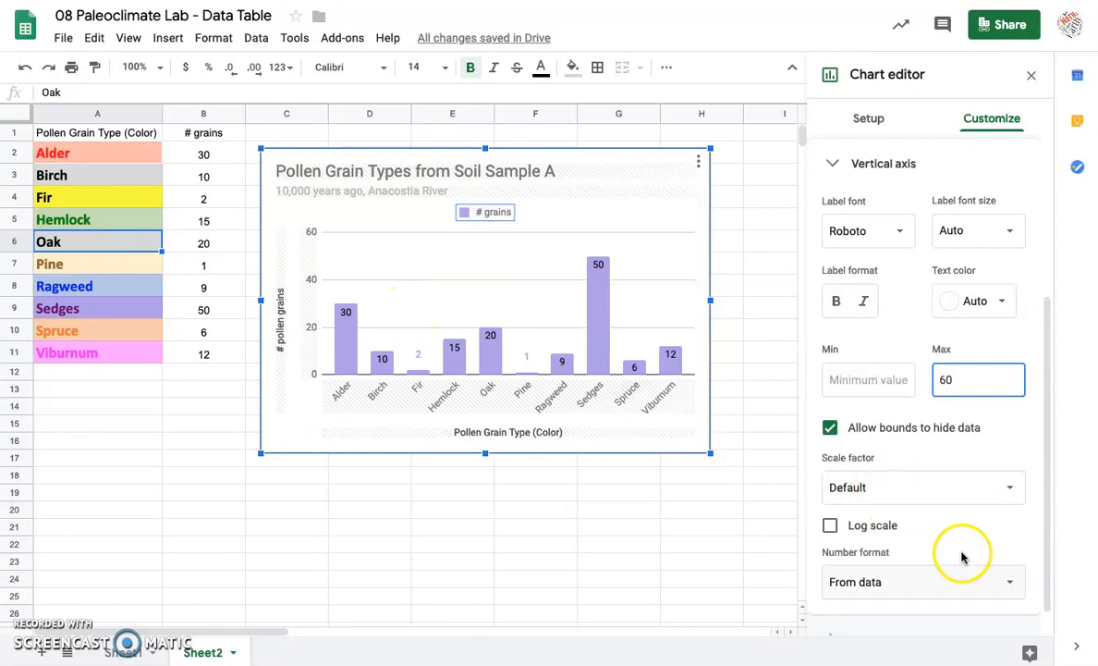
scroll(961, 555, "down", 1)
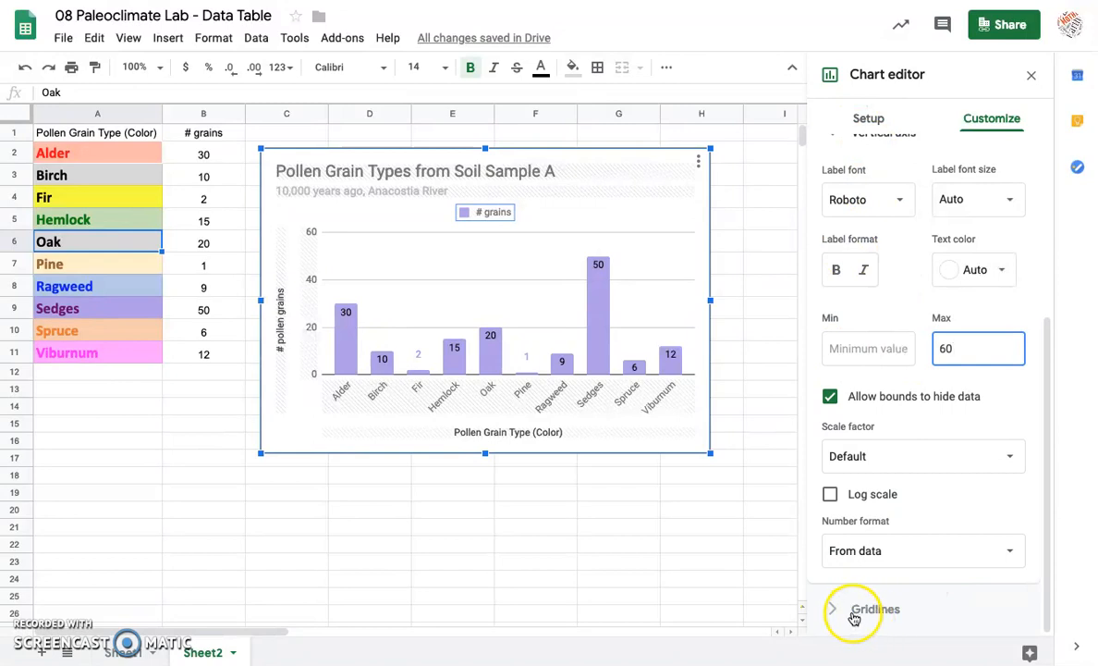
scroll(907, 408, "up", 4)
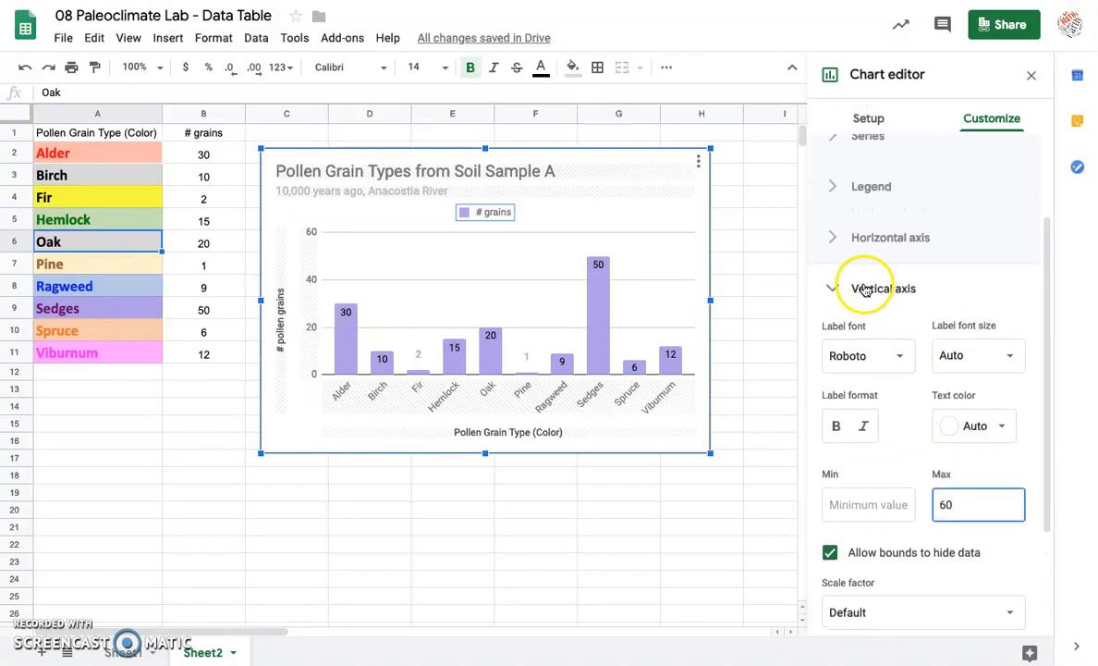
left_click(865, 290)
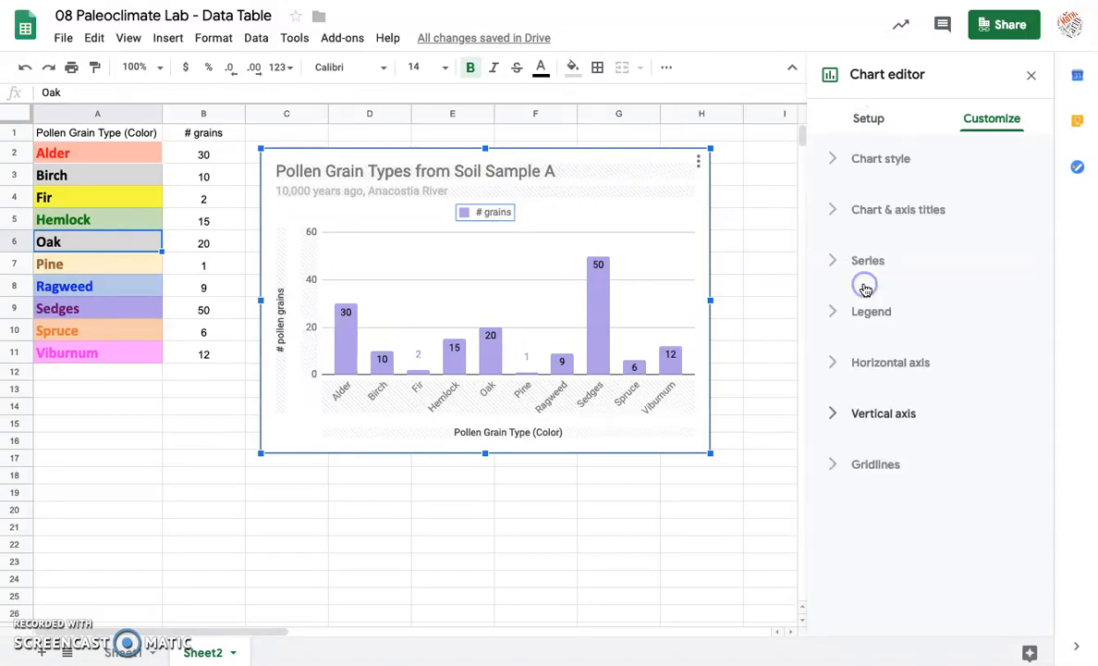
Step: Set the minor gridline count for the chart's vertical axis to 5
left_click(832, 469)
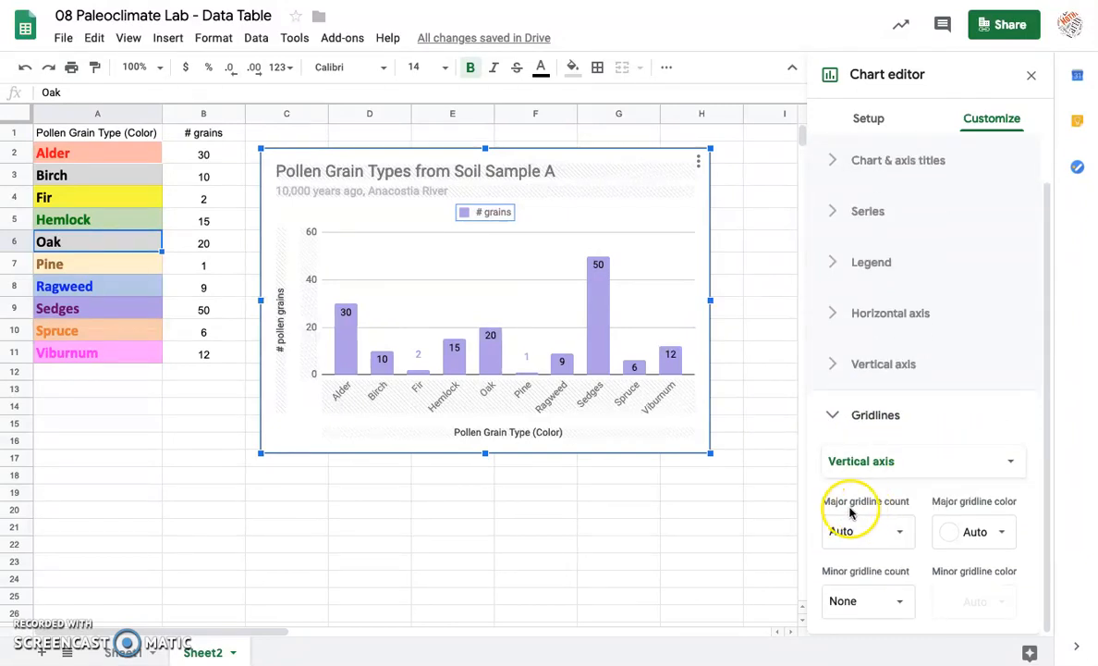
left_click(899, 603)
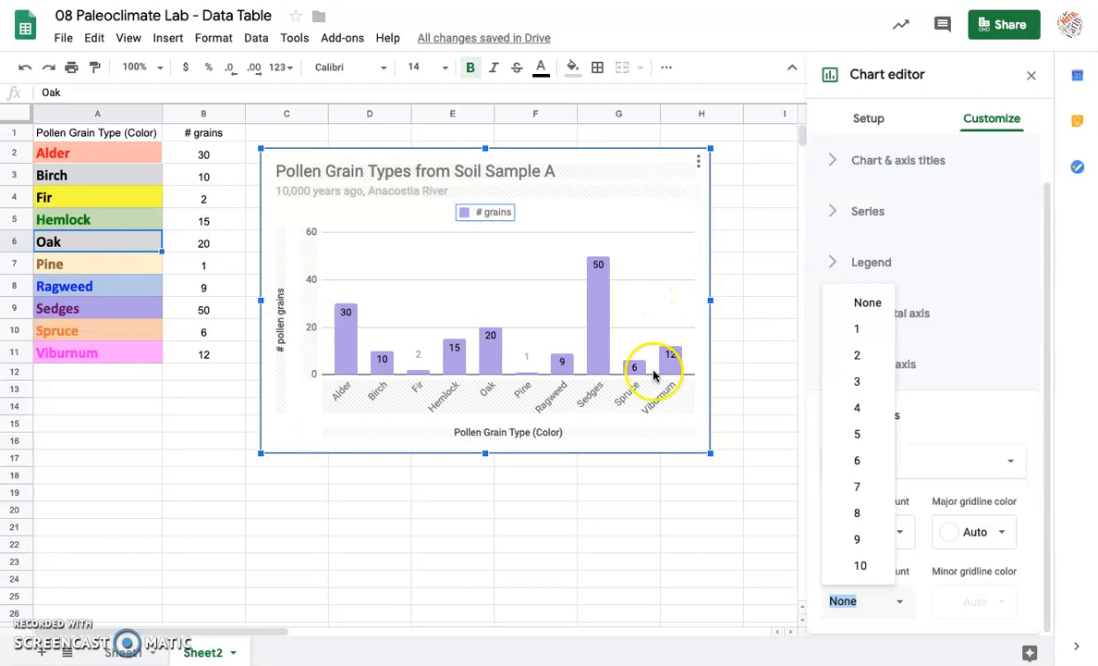
left_click(876, 434)
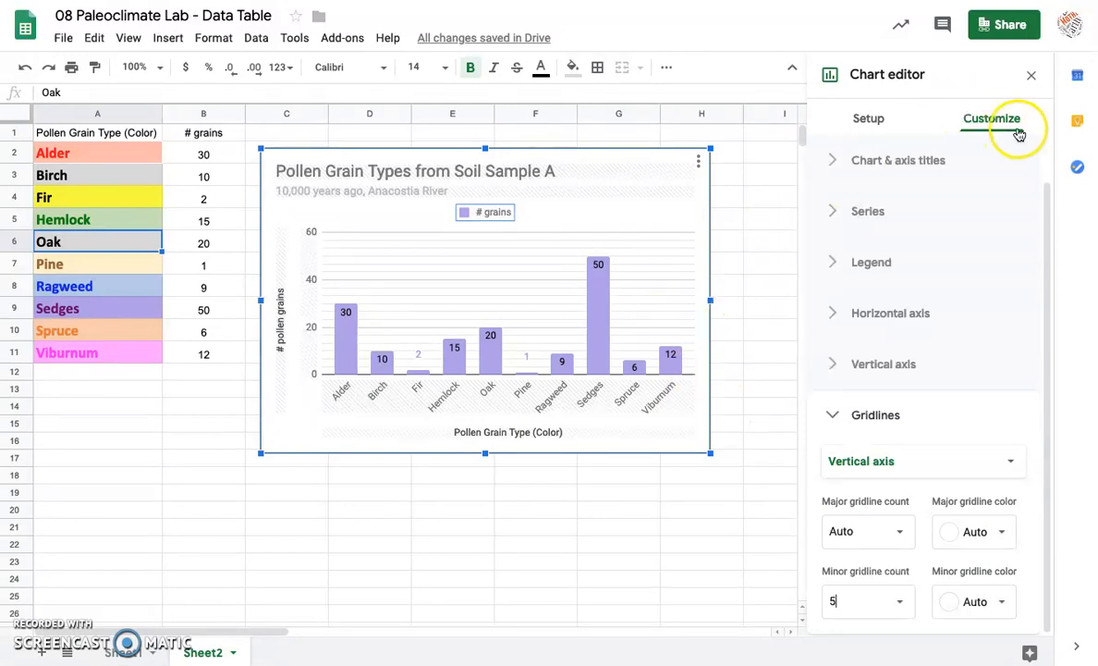
Step: Close the chart editor and move the pollen chart slightly up and to the right on the sheet
left_click(873, 124)
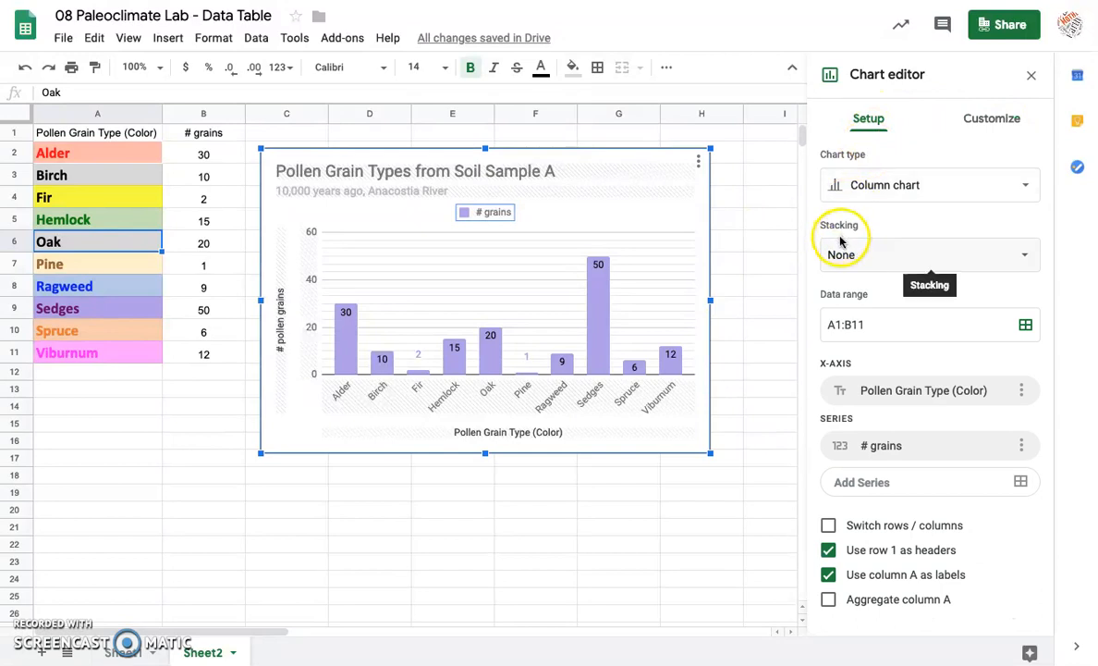
left_click(1033, 79)
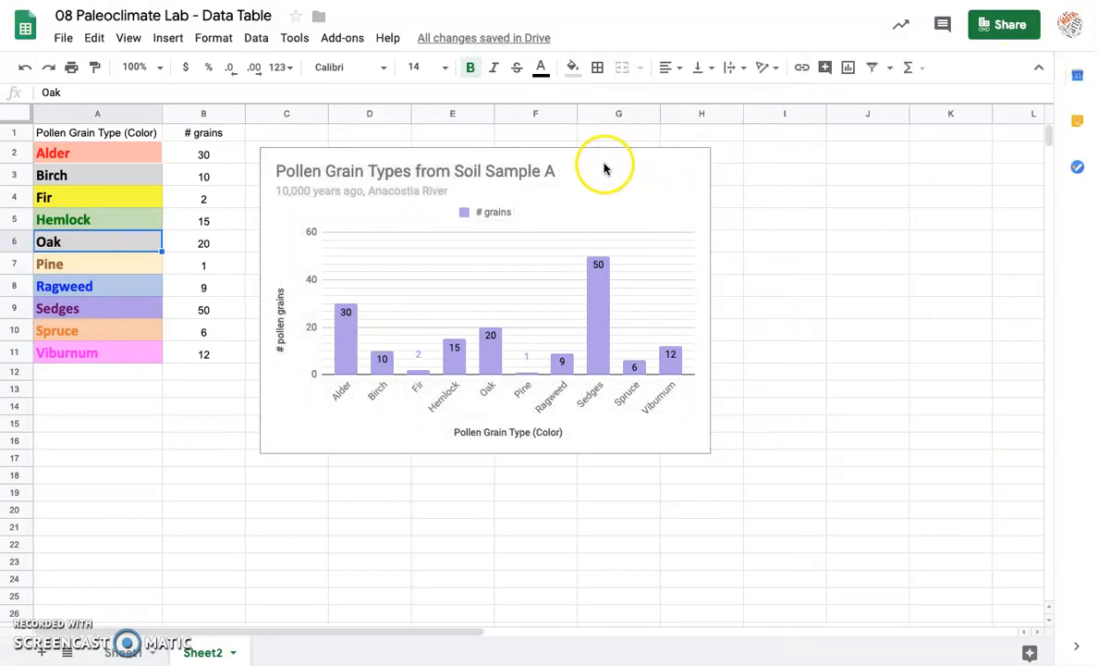
left_click_drag(585, 163, 642, 142)
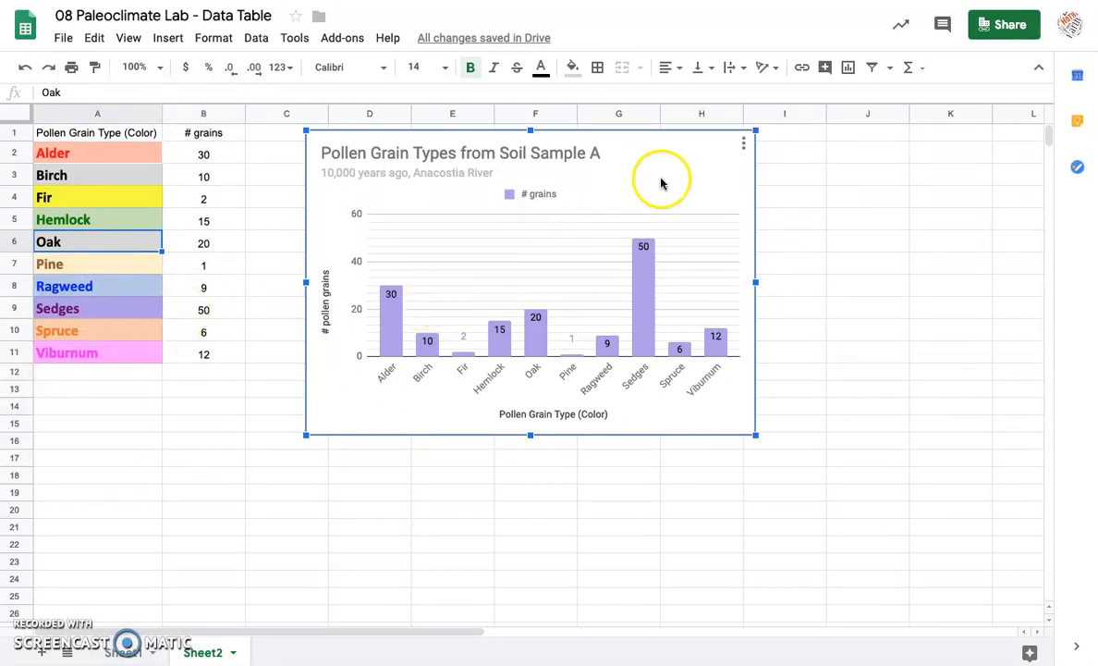
Step: Copy the finished Pollen Grain Types from Soil Sample A chart
left_click(744, 146)
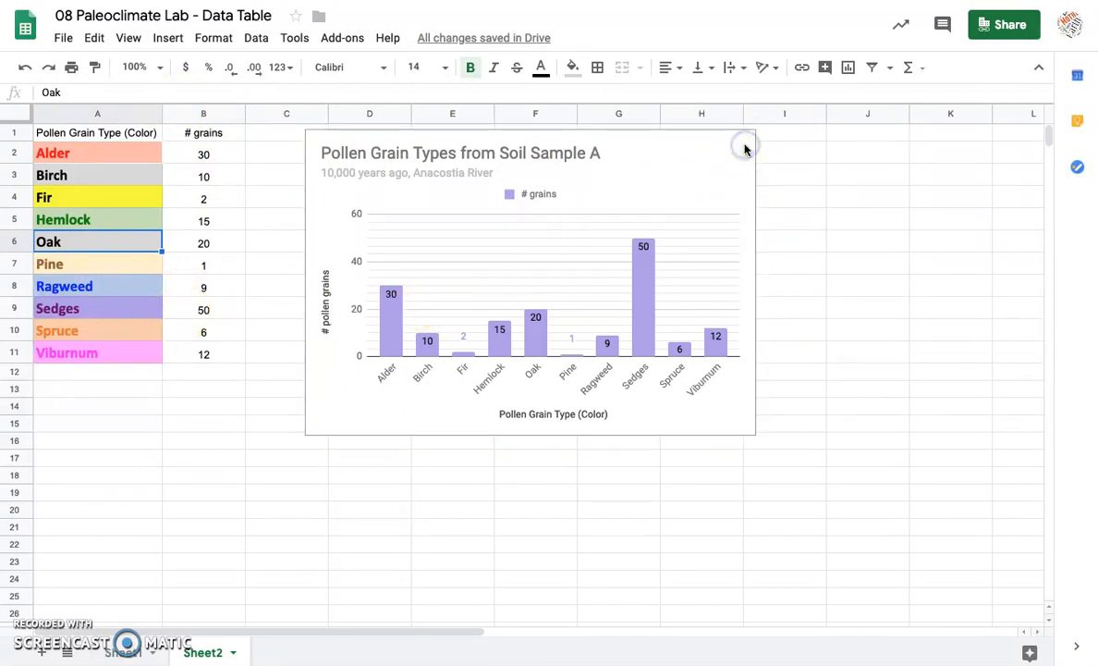
left_click(727, 153)
left_click(744, 145)
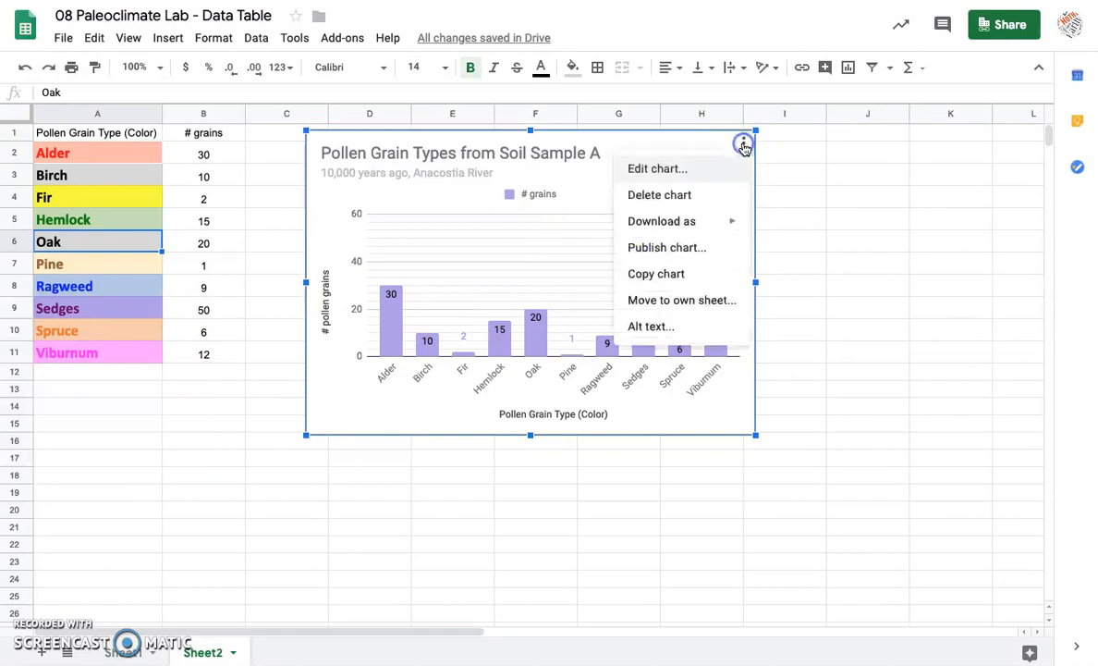
left_click(721, 225)
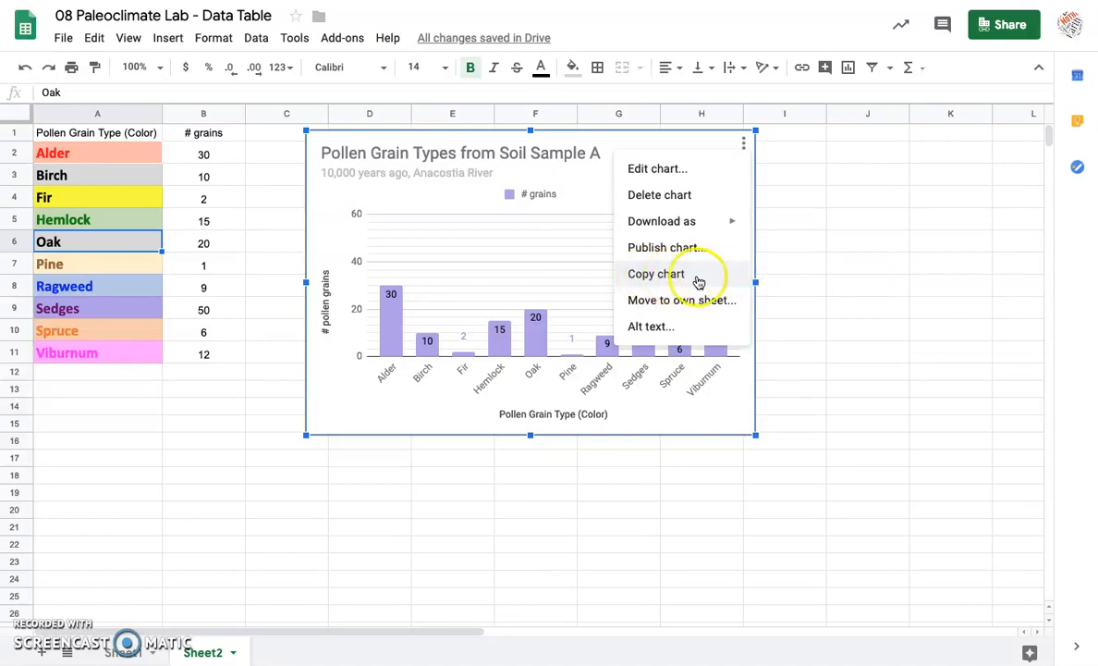
left_click(696, 277)
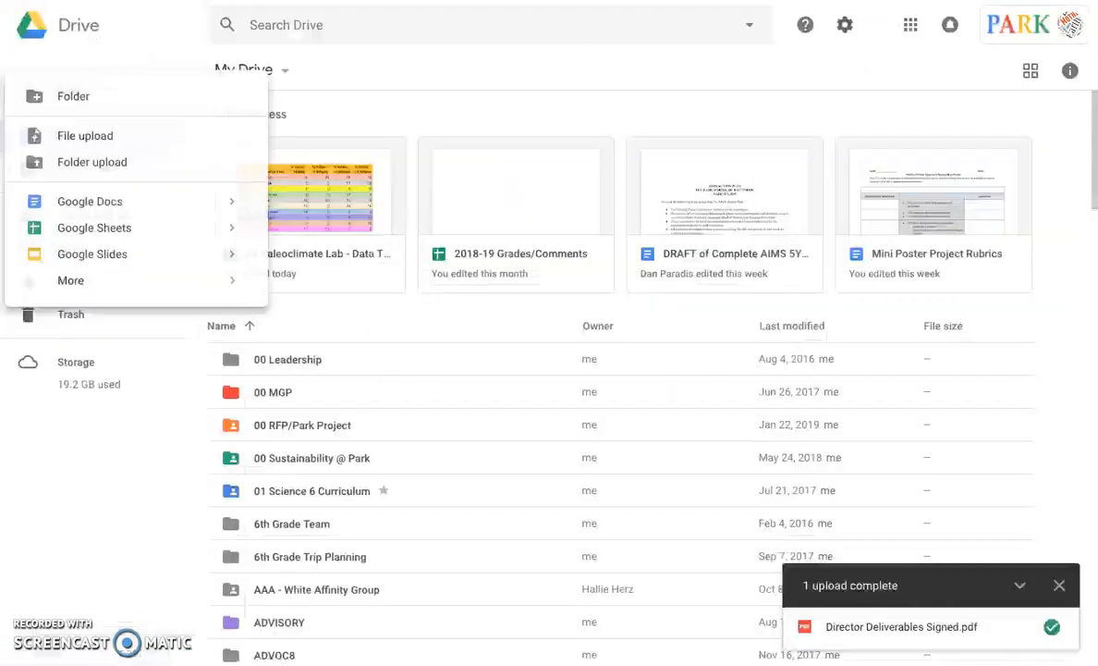
Step: Create a new blank Google Docs document from Google Drive
key("Escape")
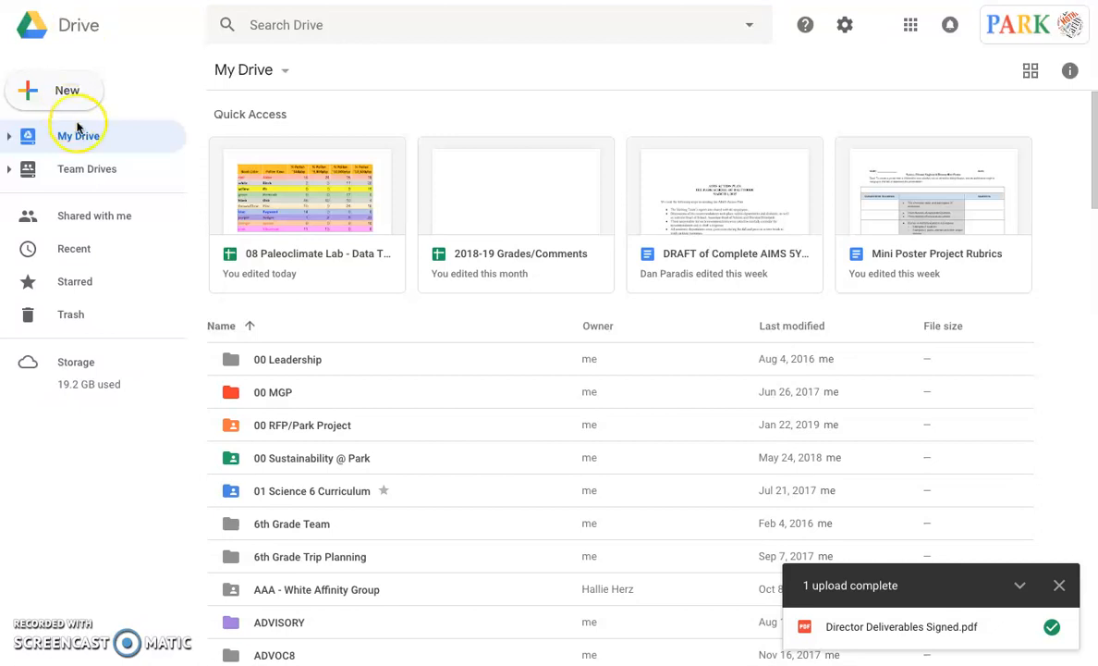
left_click(57, 94)
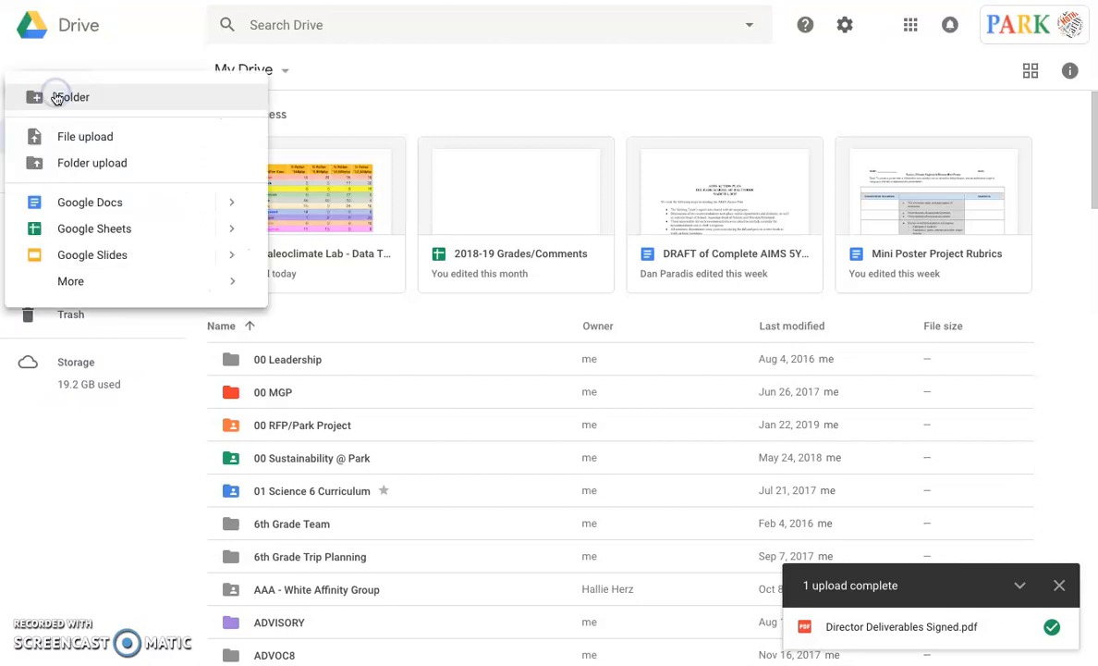
left_click(65, 204)
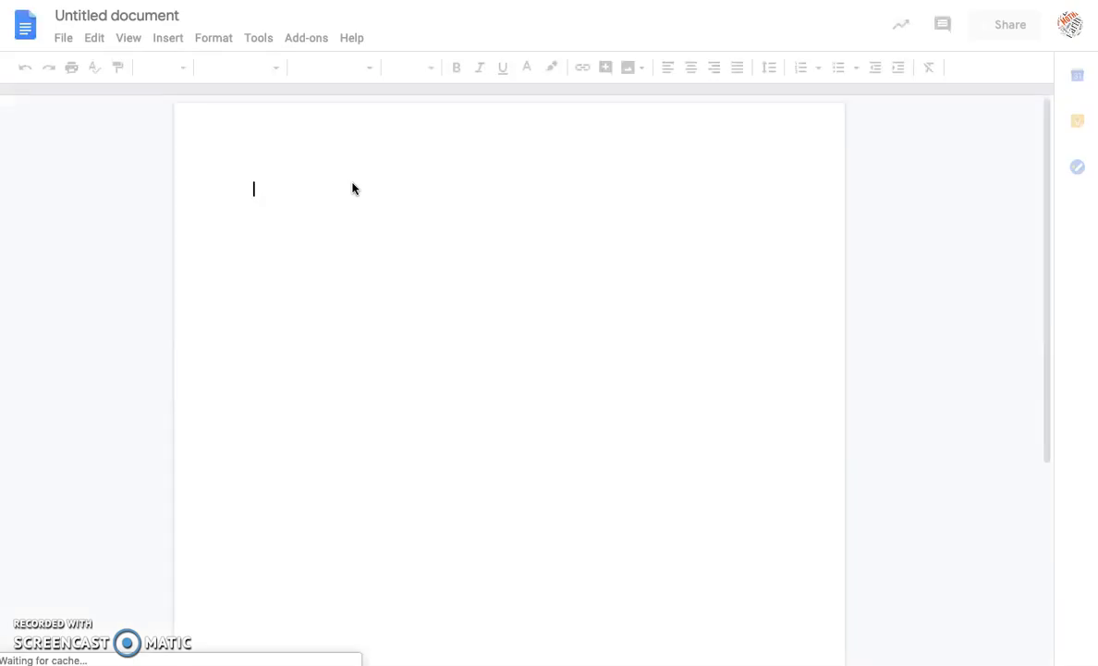
Step: Rename the untitled document as Paleoclimate Lab Analysis and return to its body
left_click(108, 17)
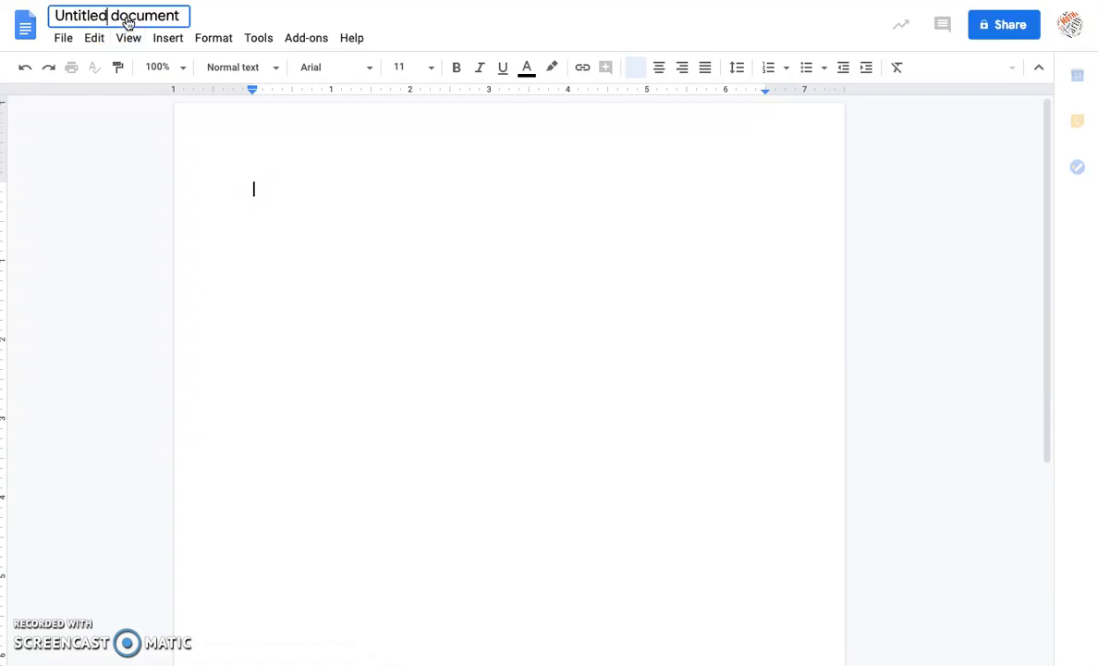
triple_click(146, 16)
type("Paloocli")
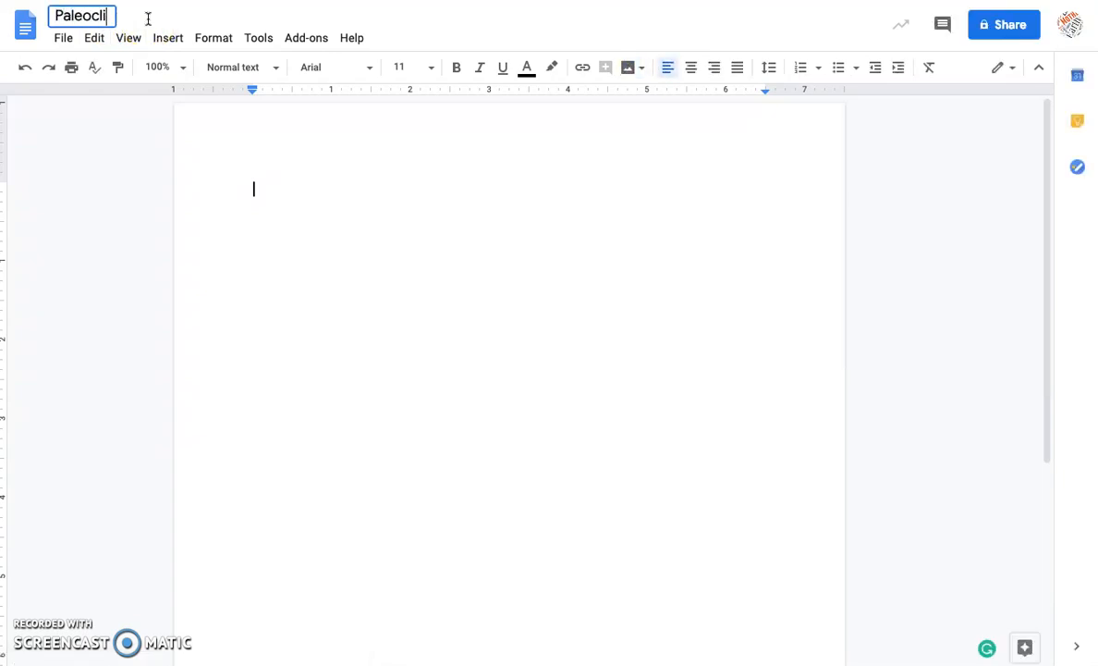
type("mate iab Analysis")
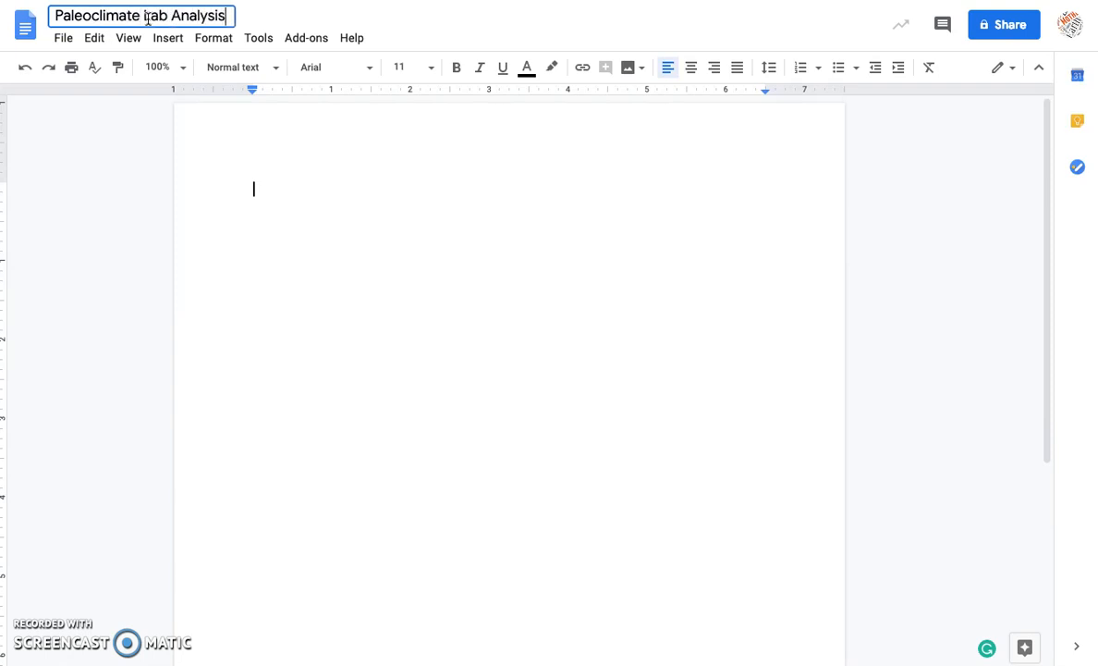
left_click(281, 204)
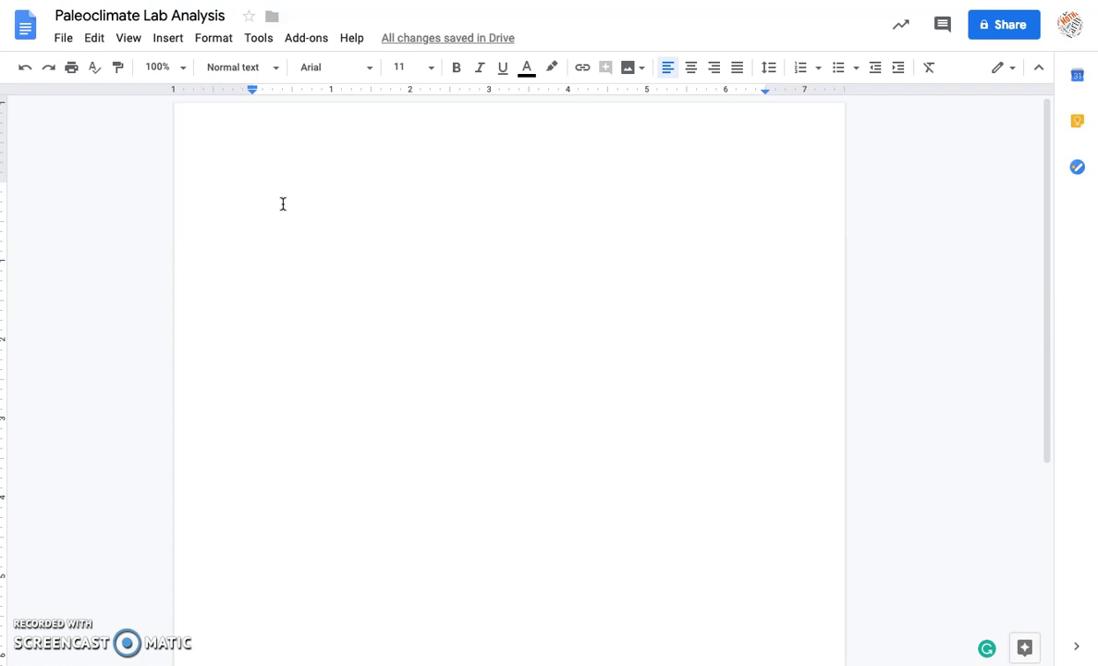
Step: Paste the copied chart into the document with the Link to spreadsheet option
right_click(283, 204)
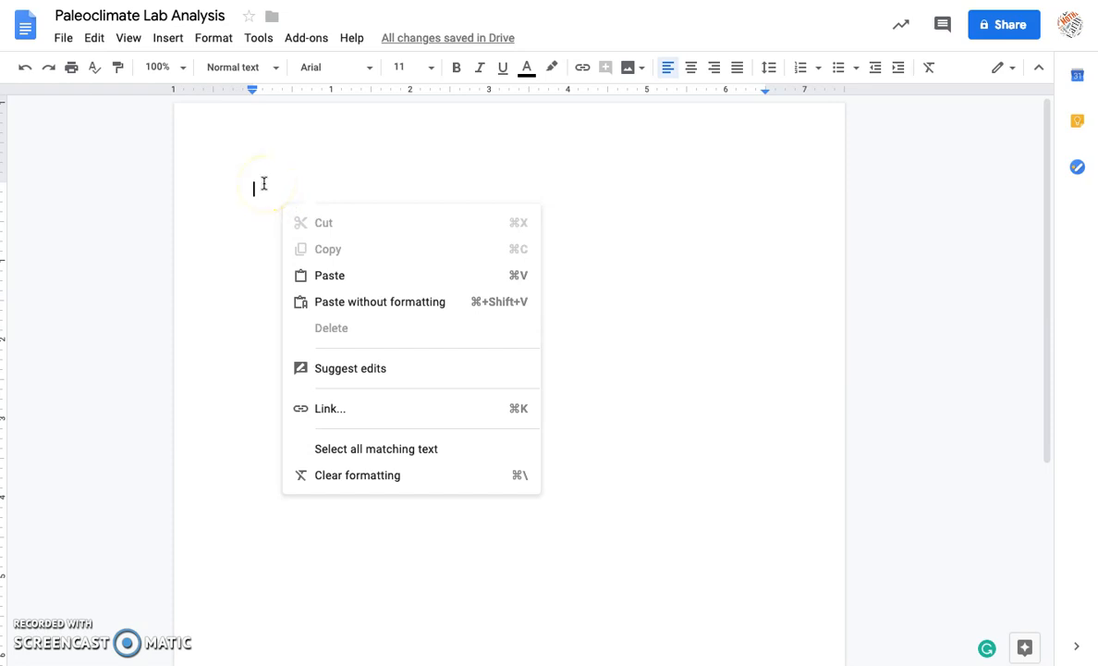
left_click(331, 277)
left_click(334, 279)
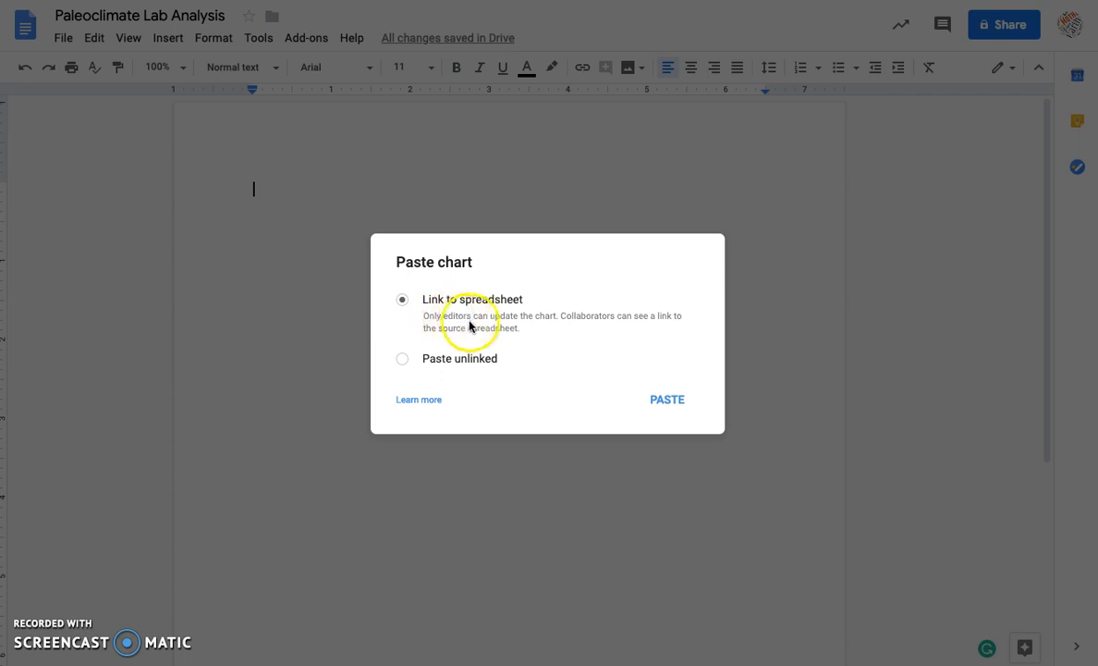
left_click(670, 401)
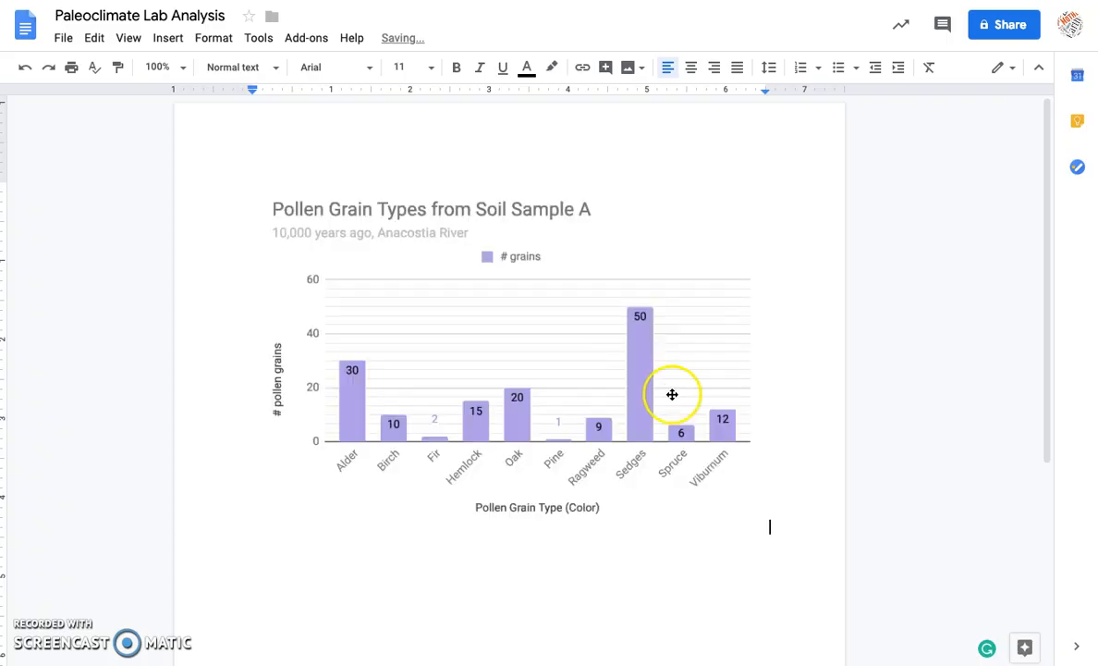
Step: Shrink the pasted chart to about 4 inches wide and place it on the page's right side with text wrapping
left_click(679, 256)
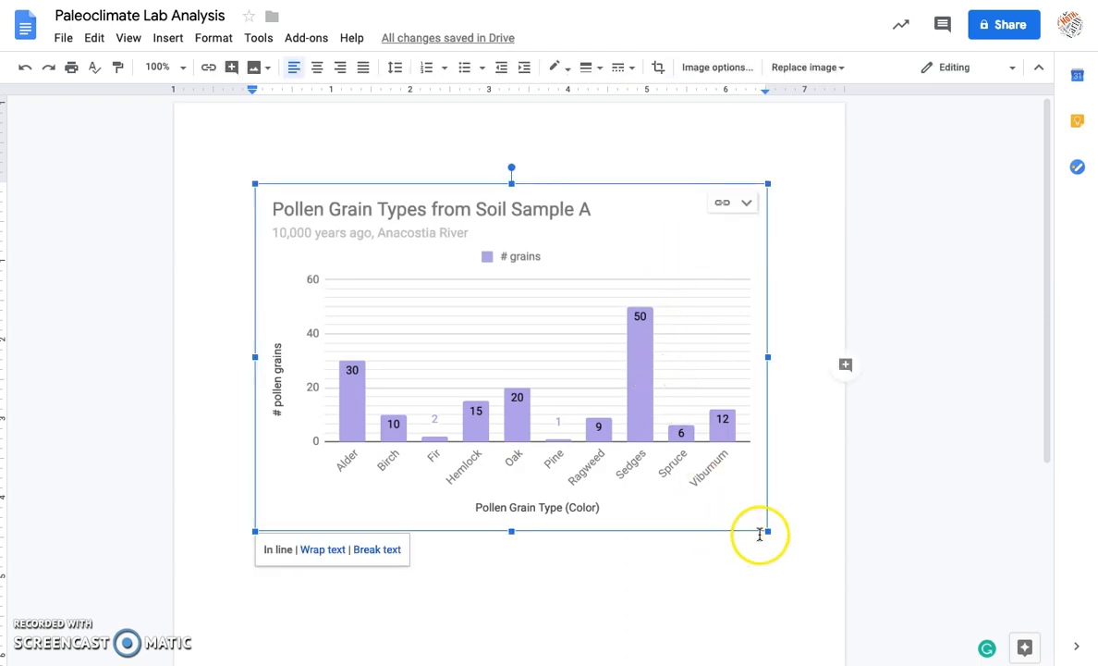
left_click_drag(768, 533, 576, 401)
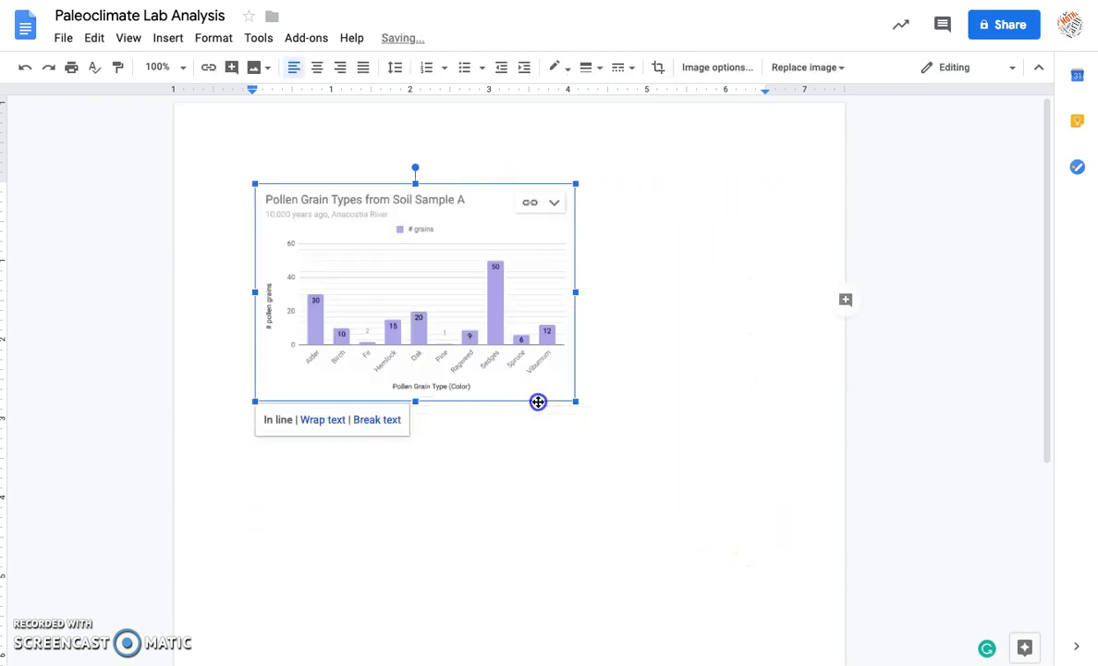
left_click(316, 423)
left_click_drag(396, 263, 657, 243)
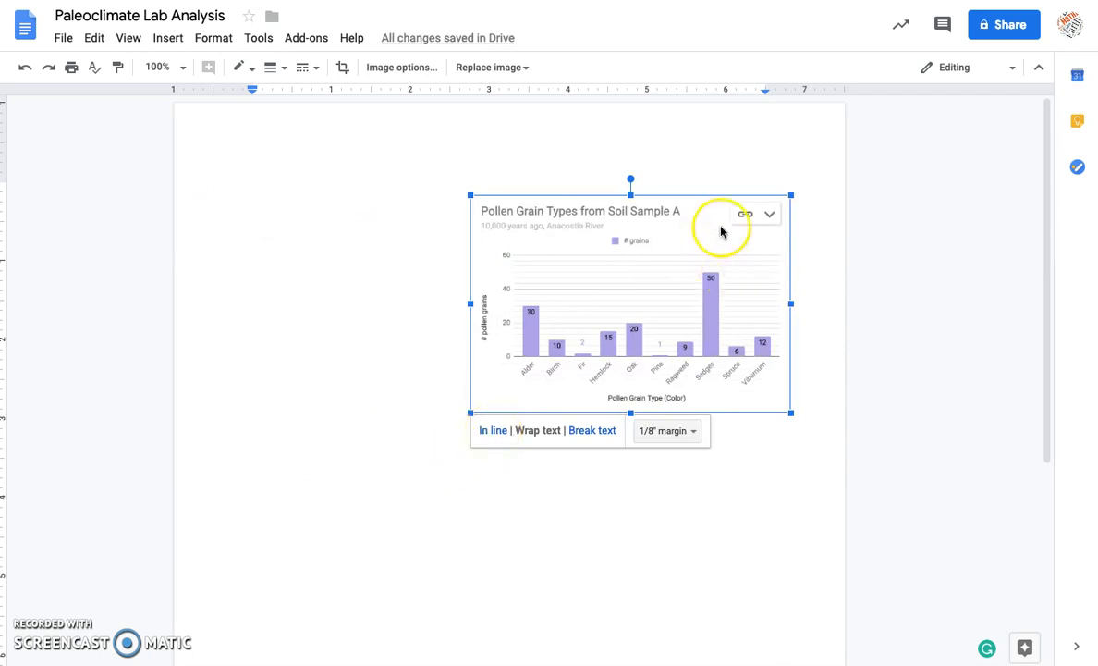
Step: Examine the pasted chart's link options for unlinking it or opening its source spreadsheet
left_click(768, 216)
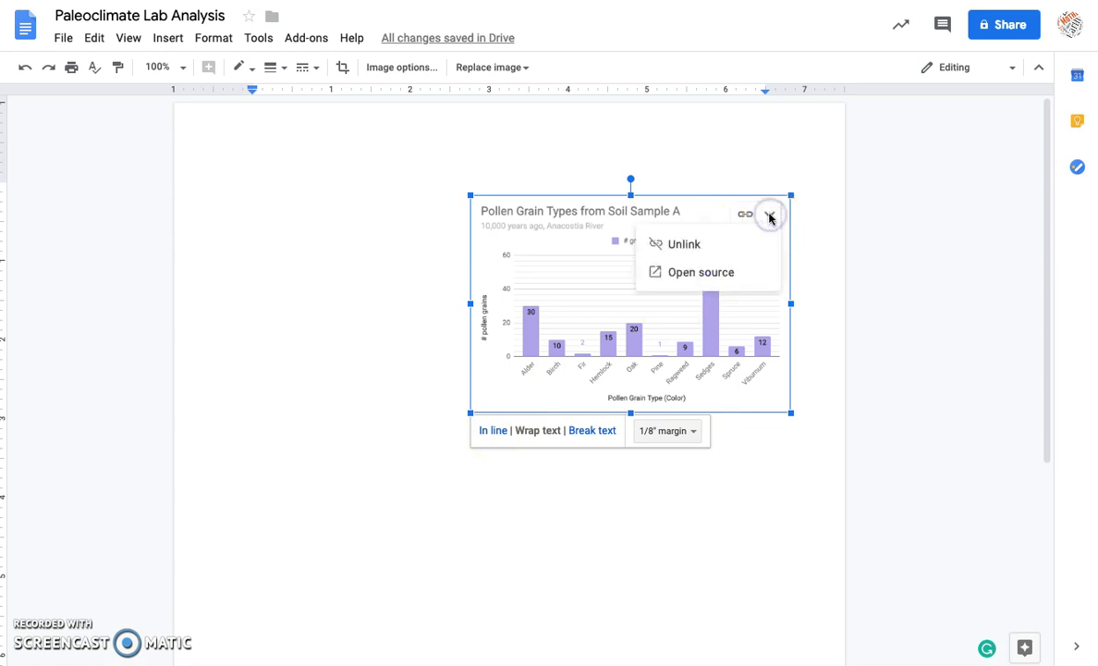
left_click(707, 247)
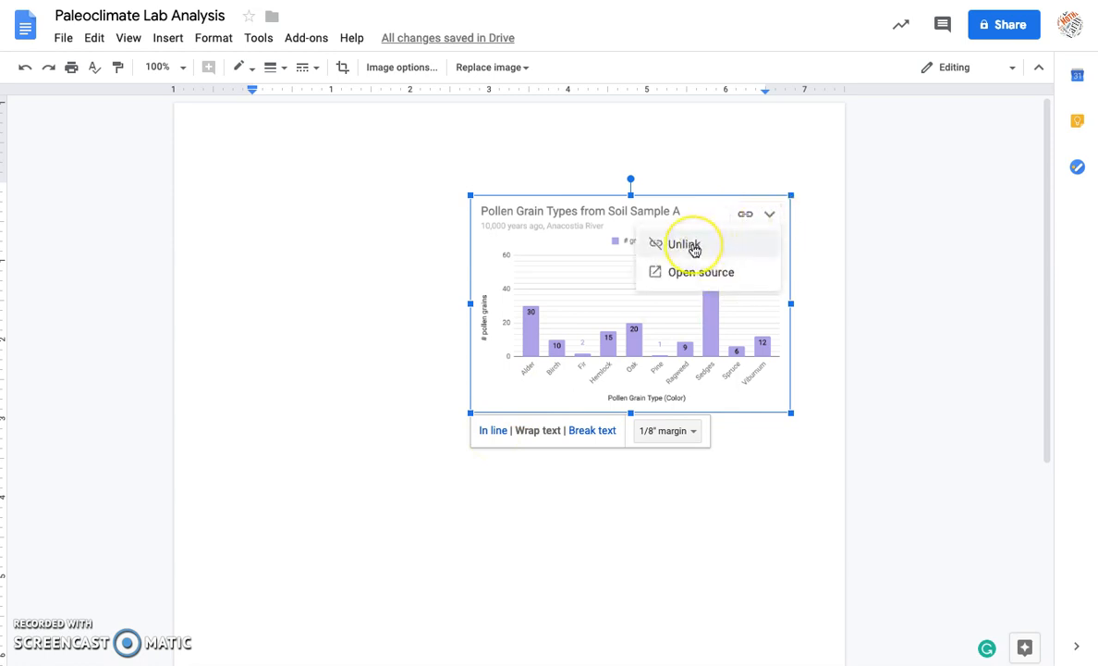
left_click(690, 278)
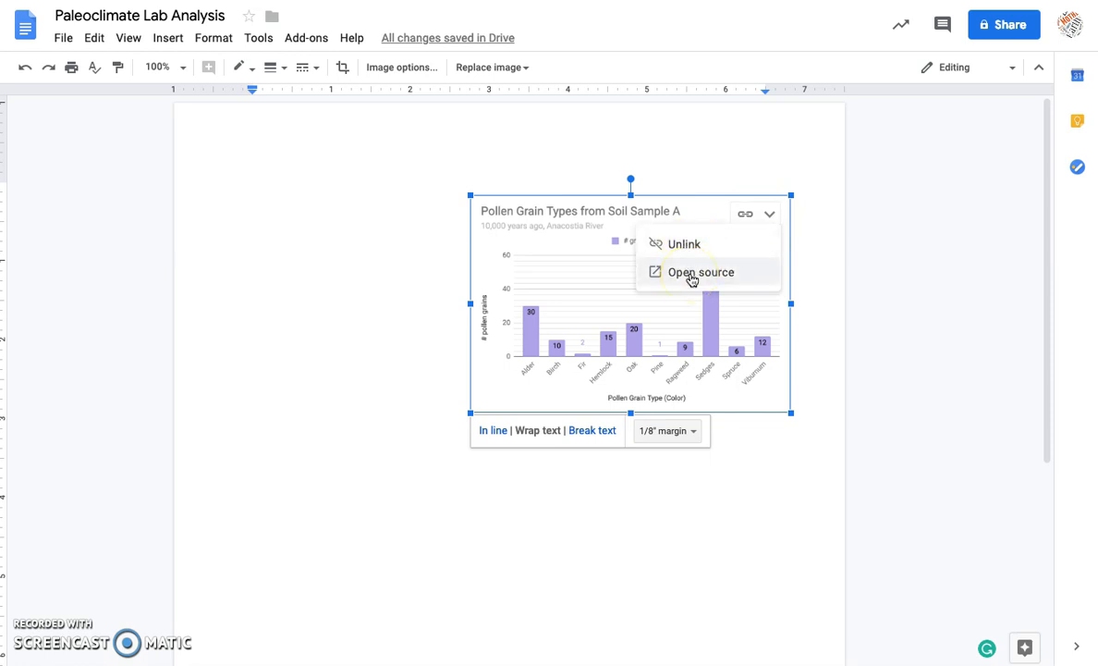
Step: Open the linked chart's source spreadsheet and move the chart right so it spans columns F to K
left_click(546, 239)
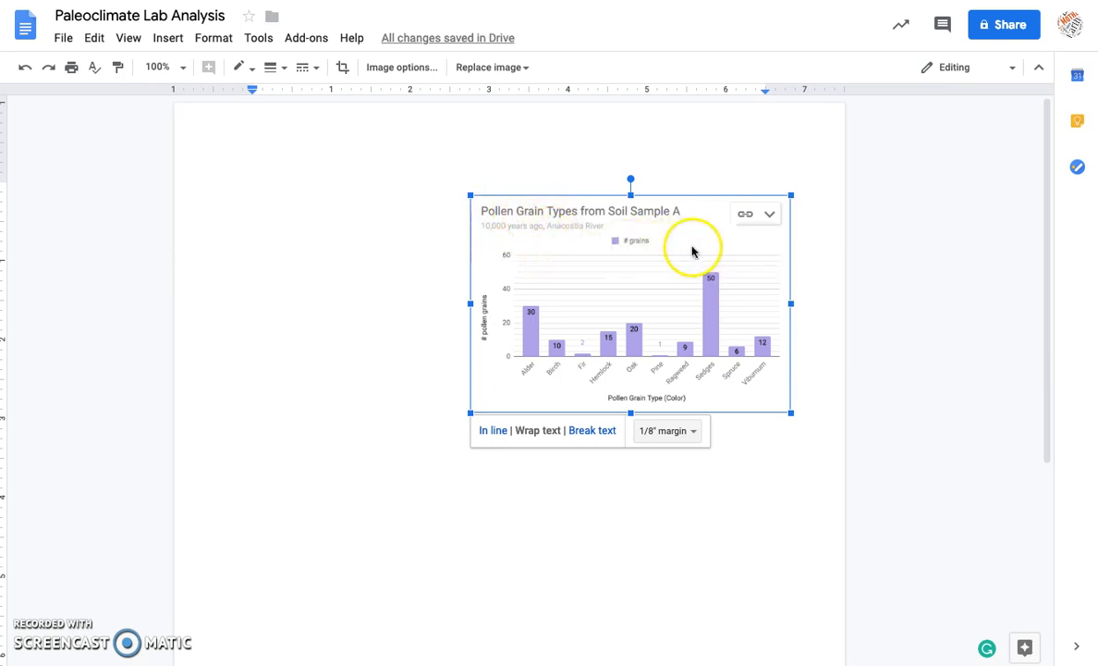
left_click(770, 214)
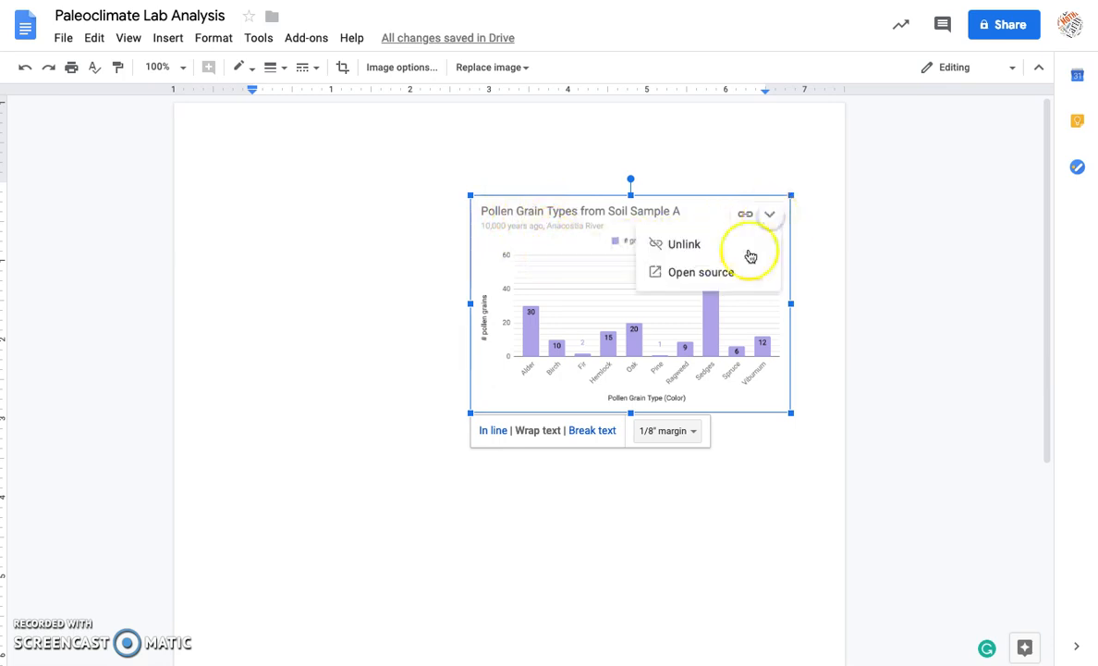
left_click(729, 276)
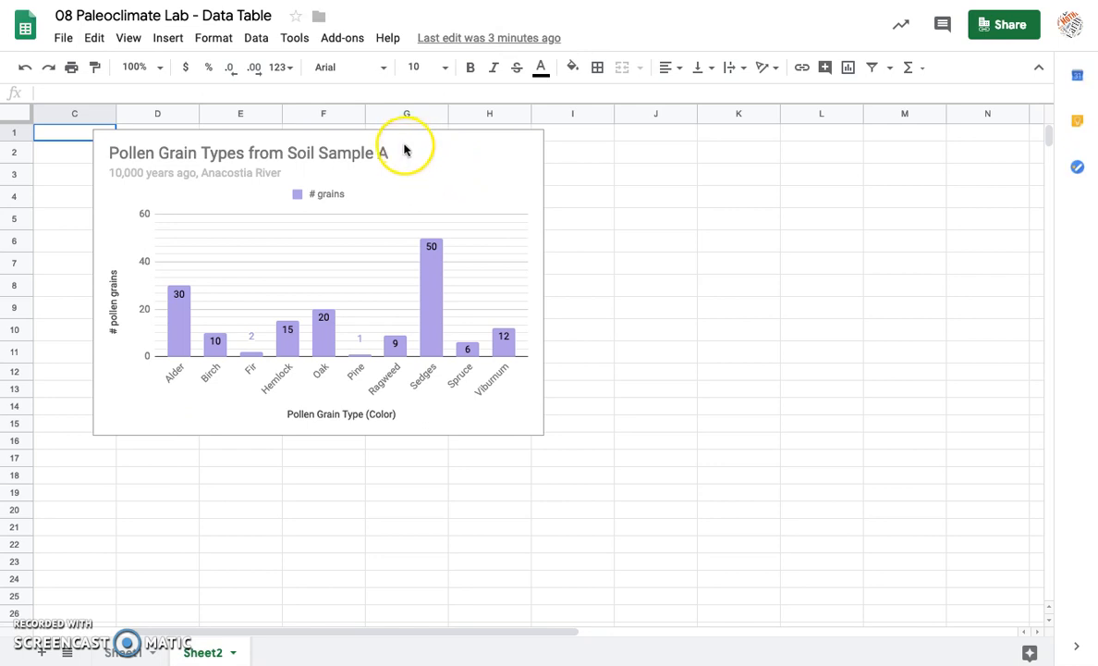
left_click(523, 180)
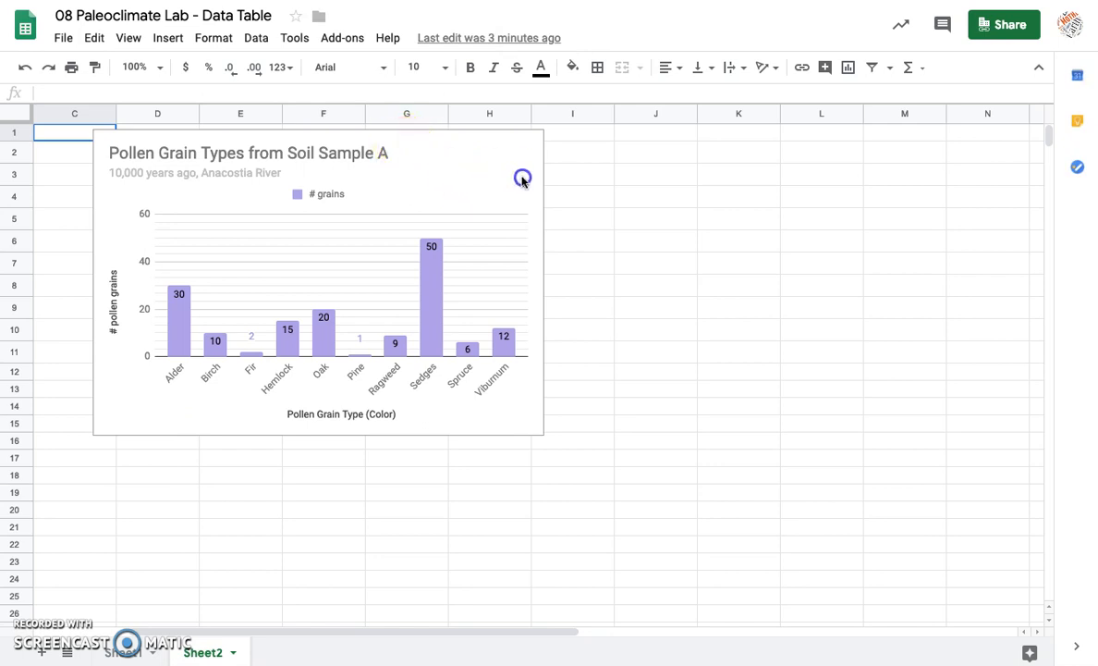
left_click_drag(525, 180, 730, 198)
Step: Change the chart title in the spreadsheet to "Pollen Grain Types from Soil Sample B"
double_click(336, 172)
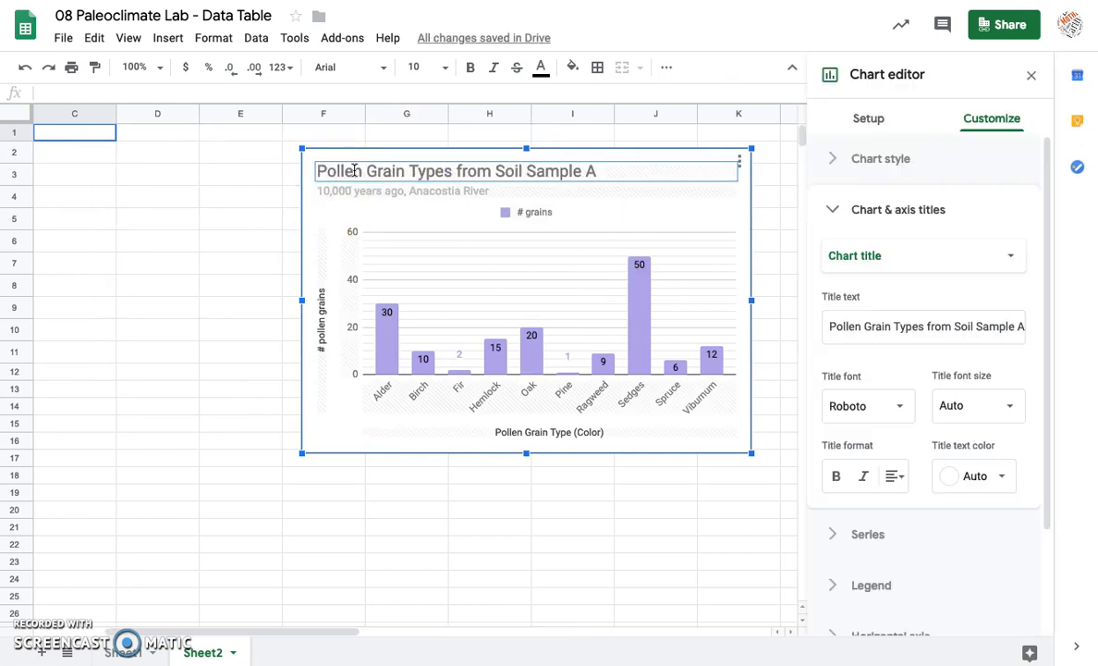
left_click_drag(355, 170, 544, 170)
left_click(556, 169)
key("BackSpace")
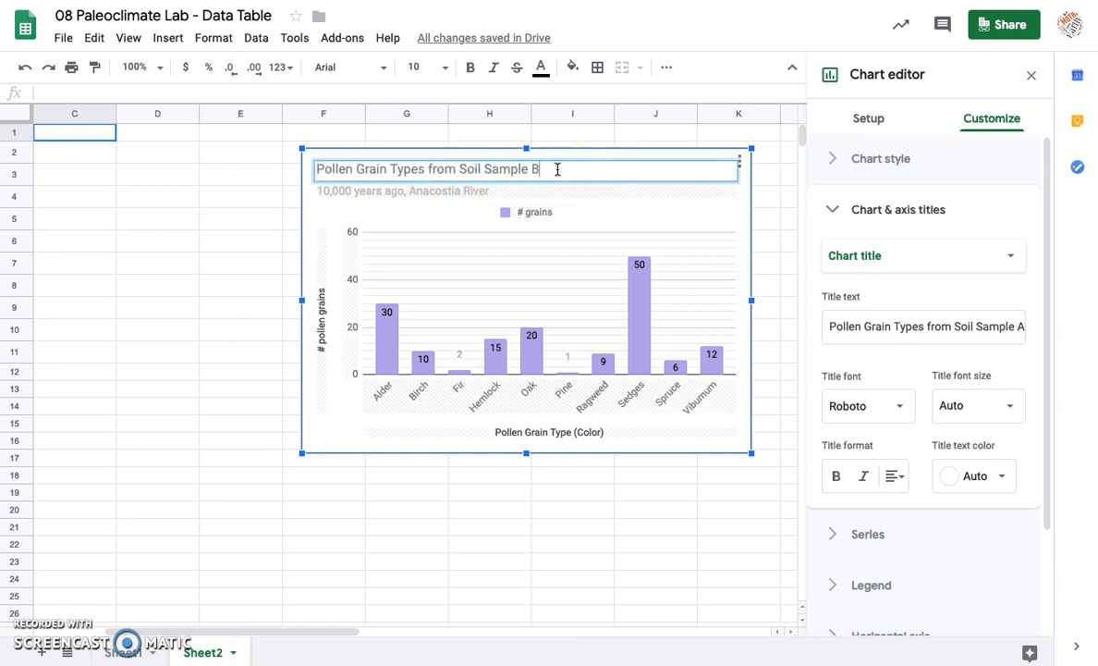
left_click(226, 193)
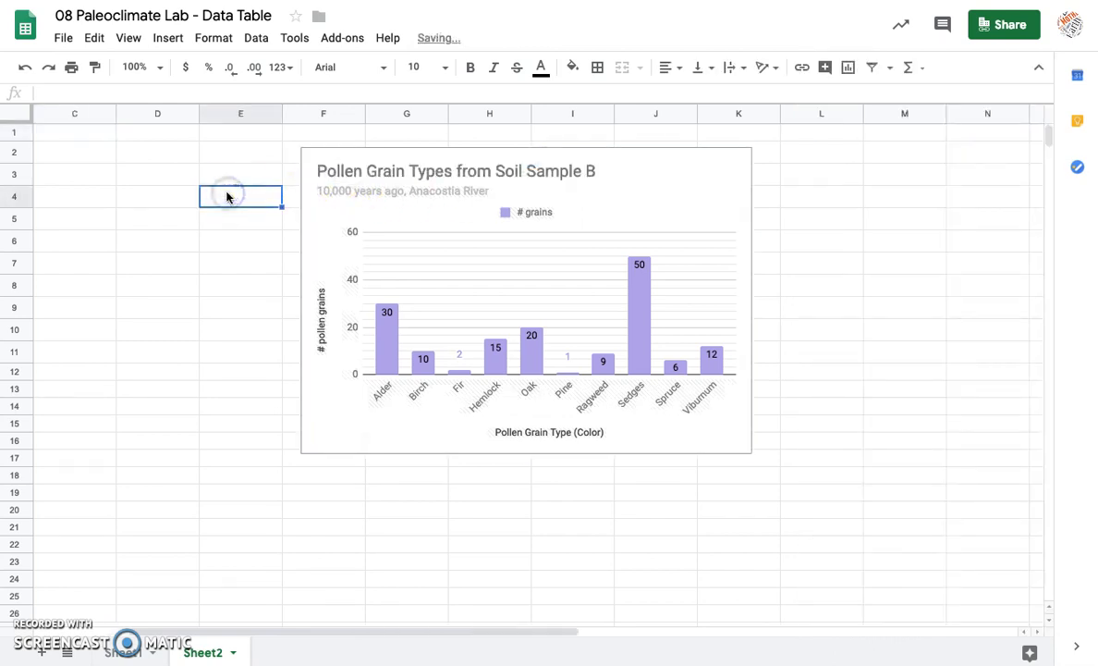
left_click(313, 159)
left_click(145, 194)
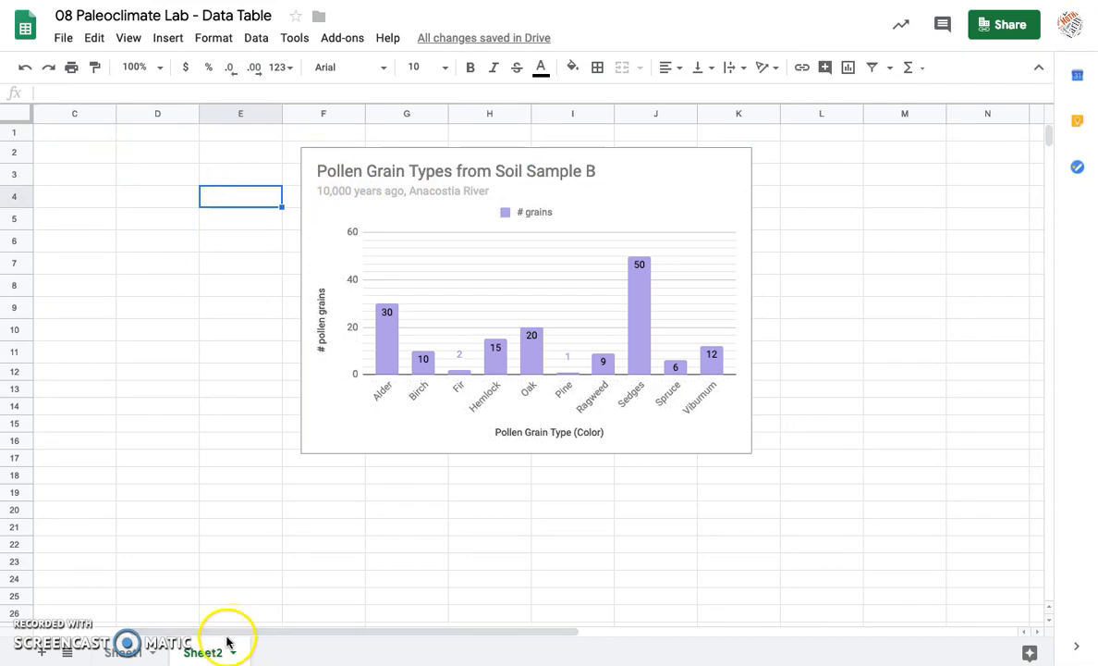
Step: Glance at Sheet1, then return to the Paleoclimate Lab Analysis document and update the linked chart from its spreadsheet
left_click(127, 652)
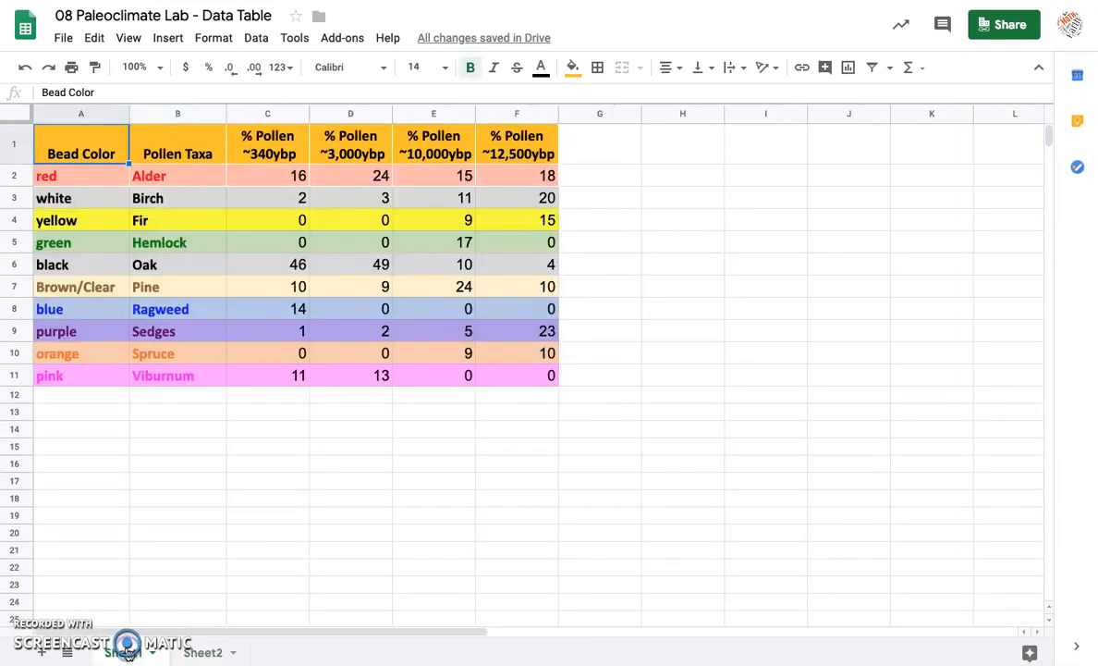
left_click(203, 651)
left_click(321, 212)
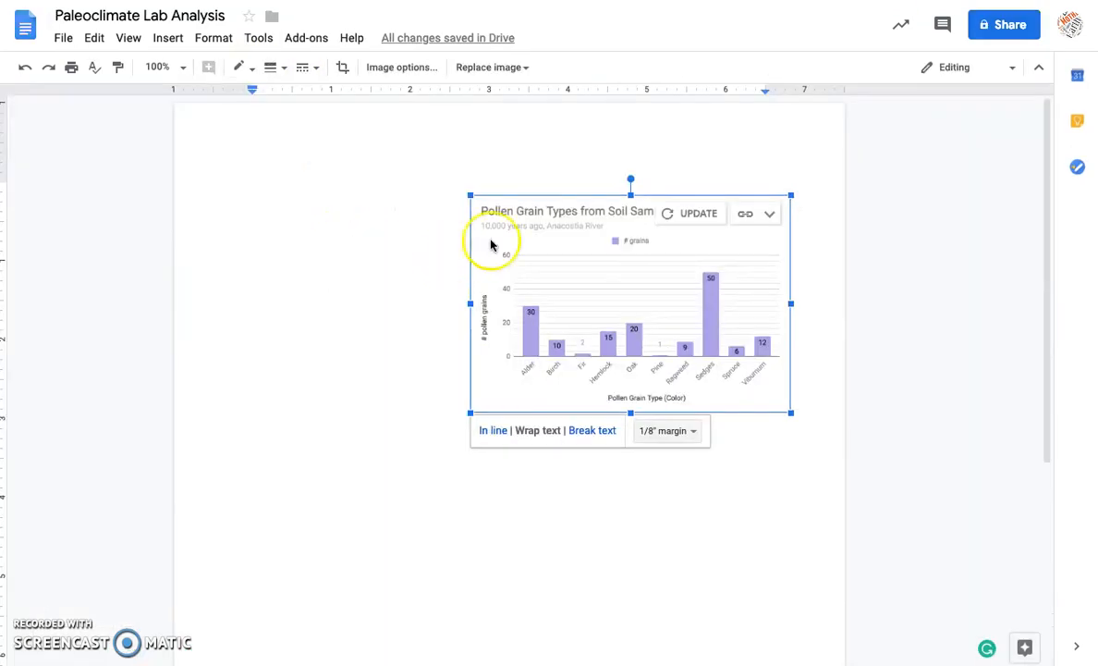
left_click(685, 220)
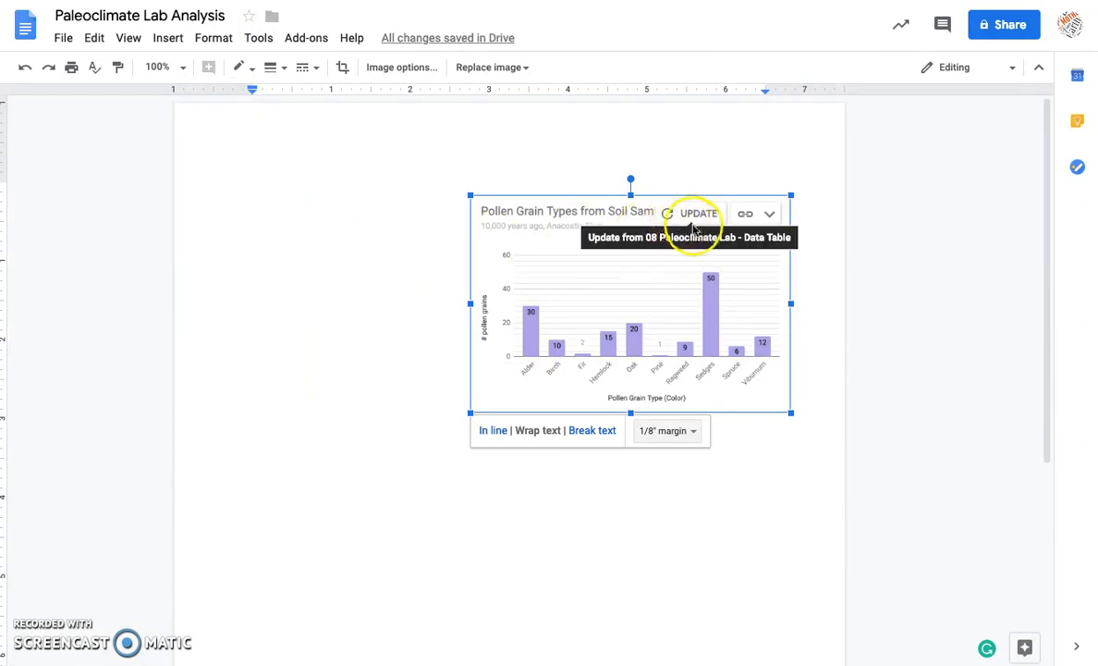
left_click(696, 216)
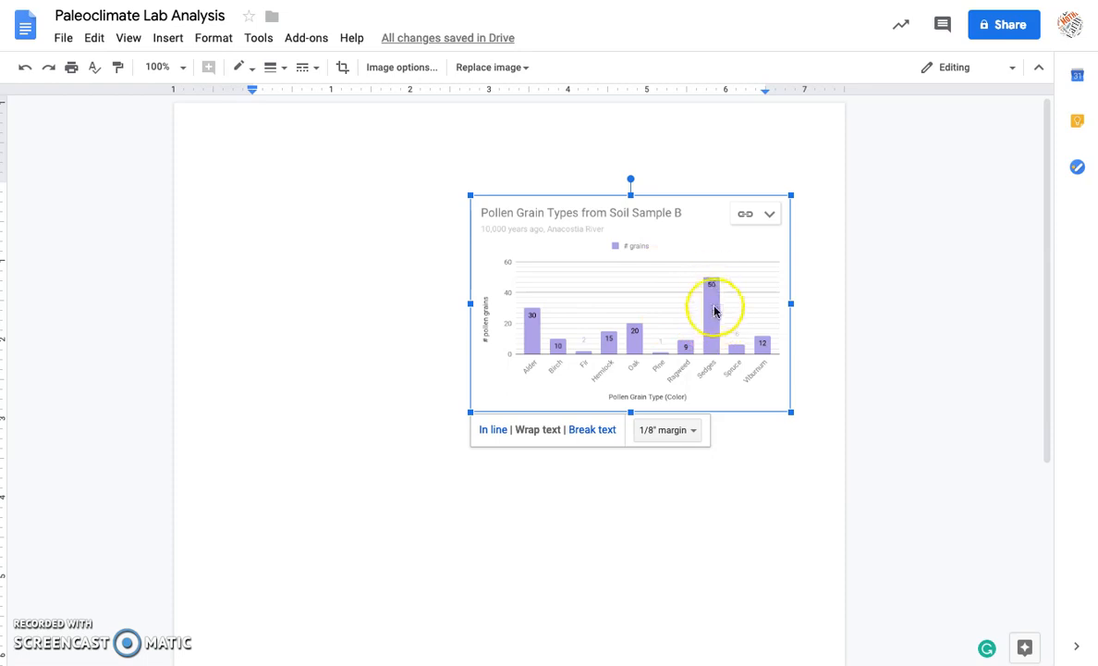
Step: Review the updated chart's link options and switch back to Sheet2 of the Paleoclimate Lab data spreadsheet
left_click(771, 216)
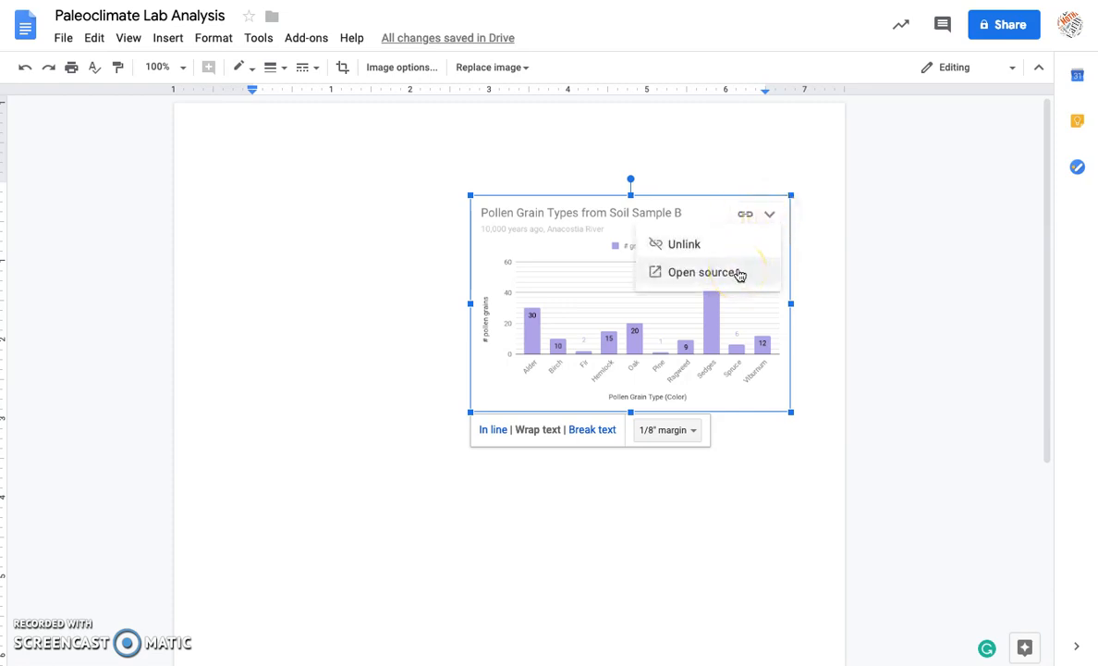
left_click(703, 213)
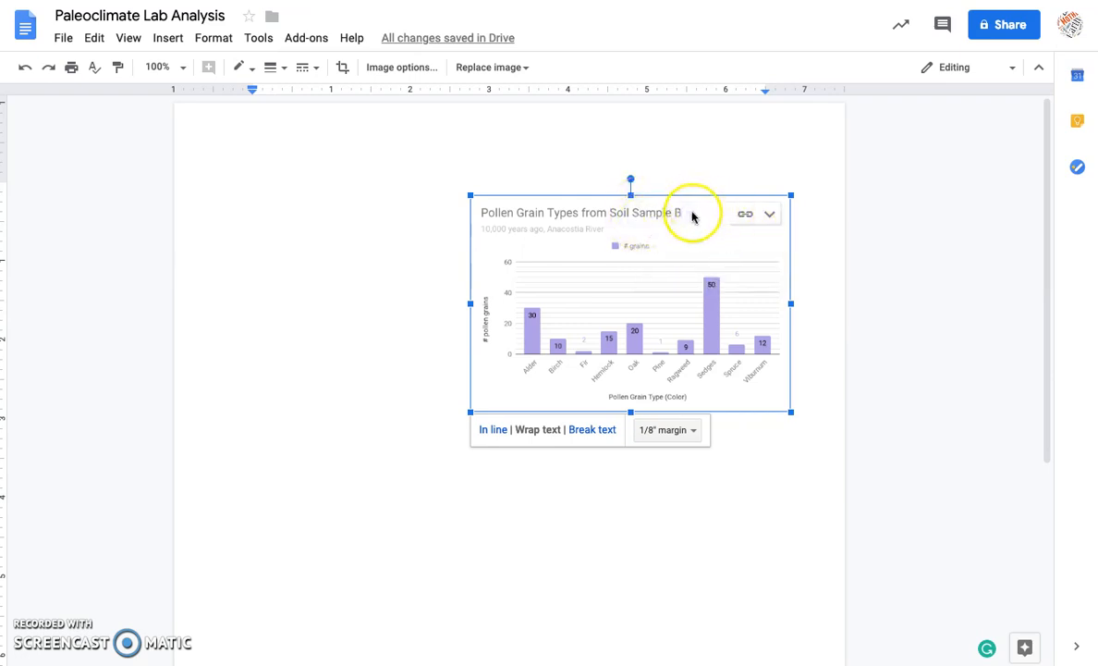
left_click(741, 403)
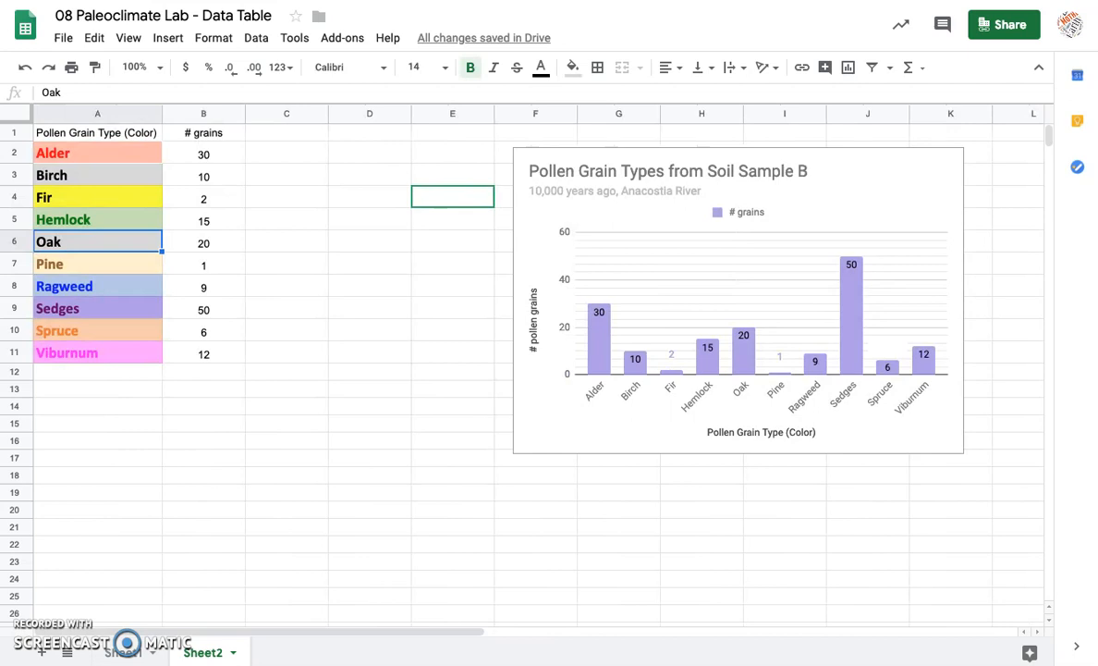
left_click(317, 134)
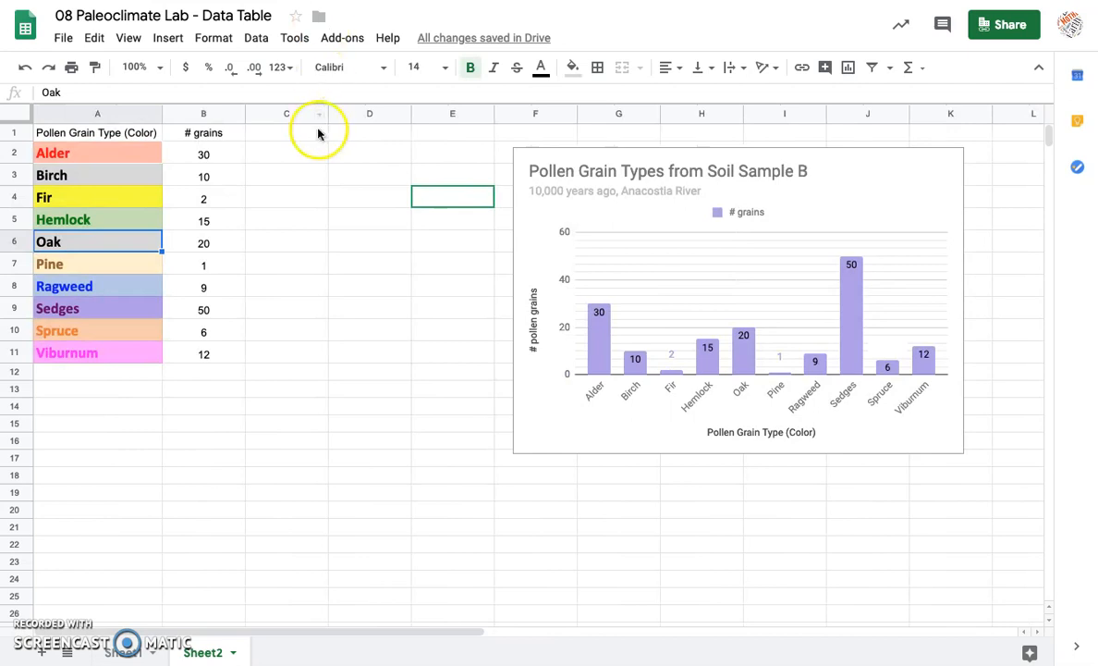